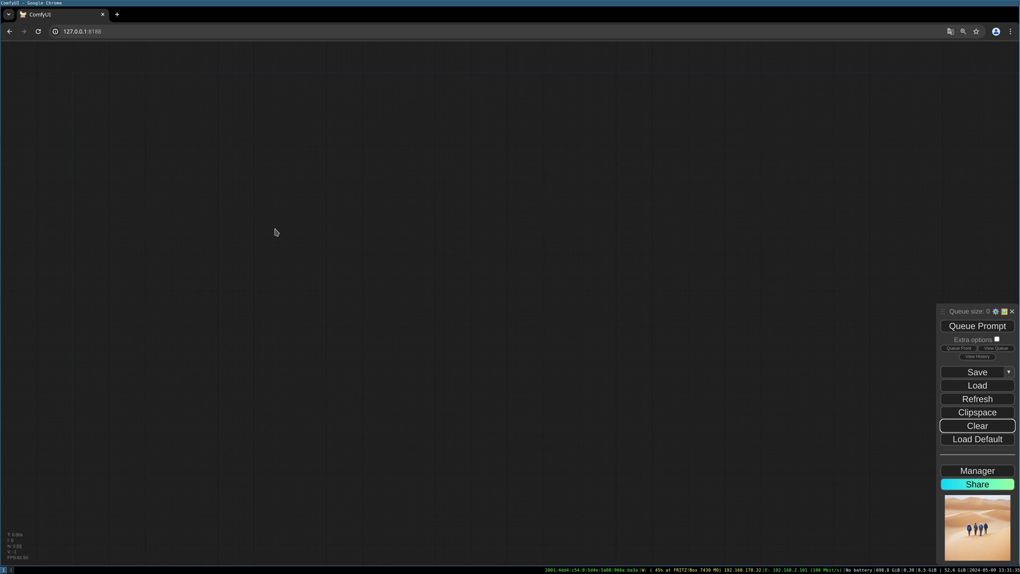
- Add an UltralyticsDetectorProvider node from the 'ultra' search, then enlarge and position it
double_click(275, 233)
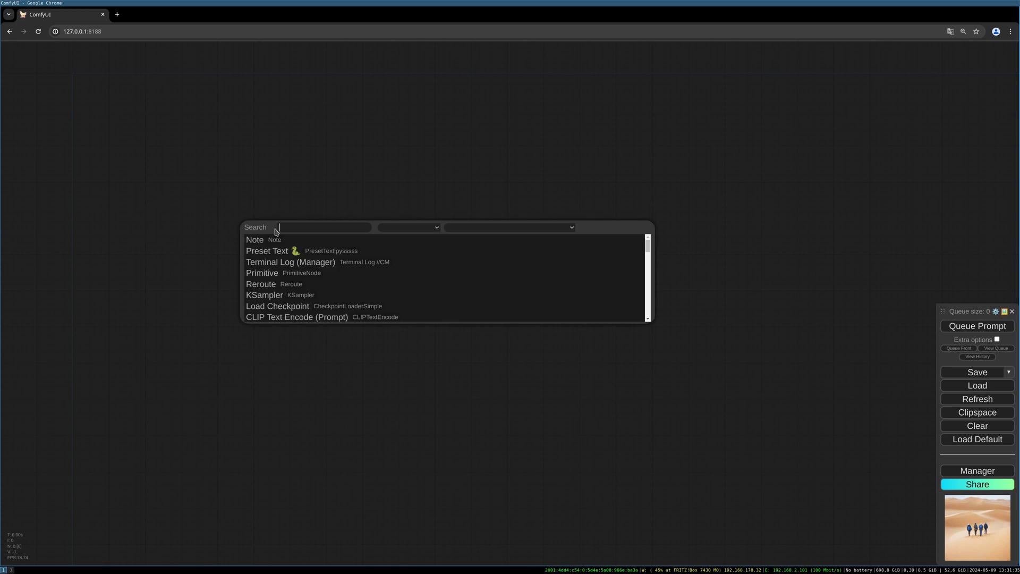
text(ultra)
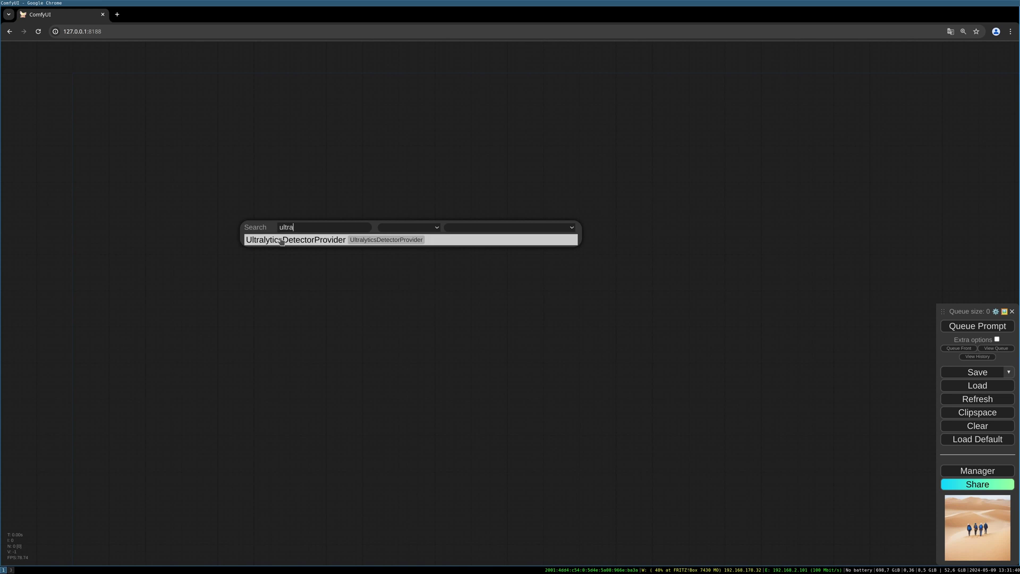
click(281, 240)
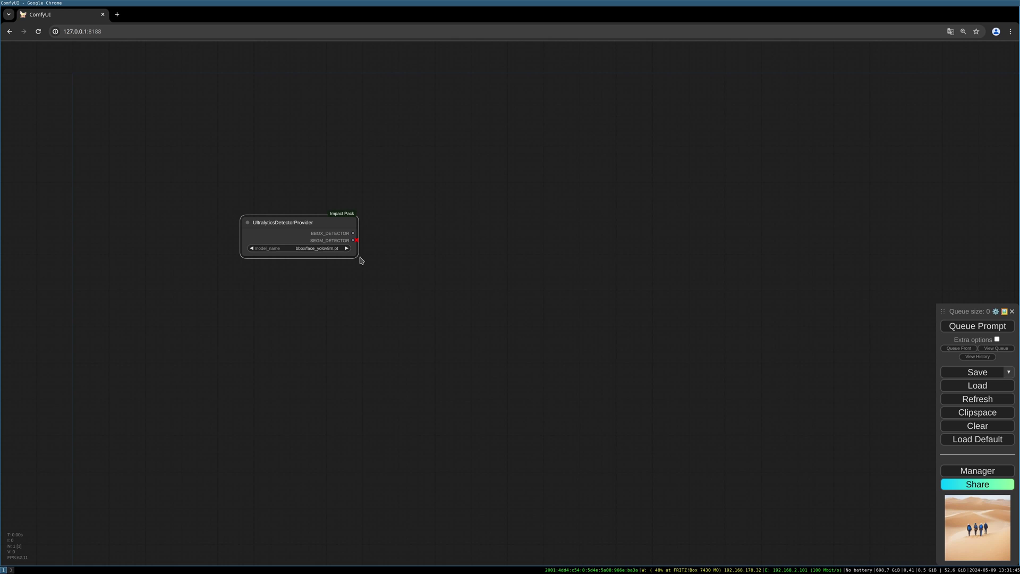
drag(357, 256, 389, 264)
drag(365, 221, 321, 229)
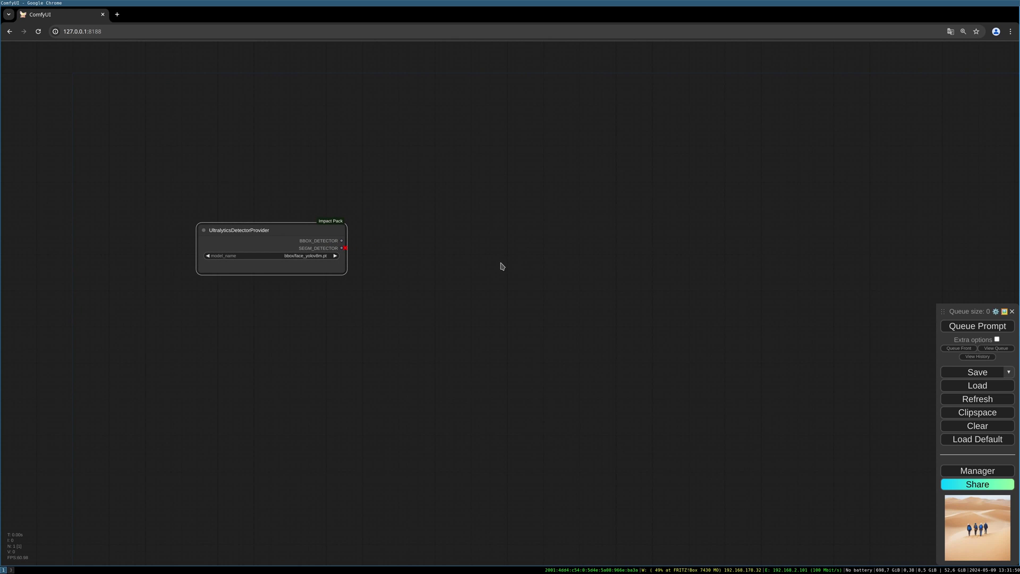
drag(305, 232, 298, 229)
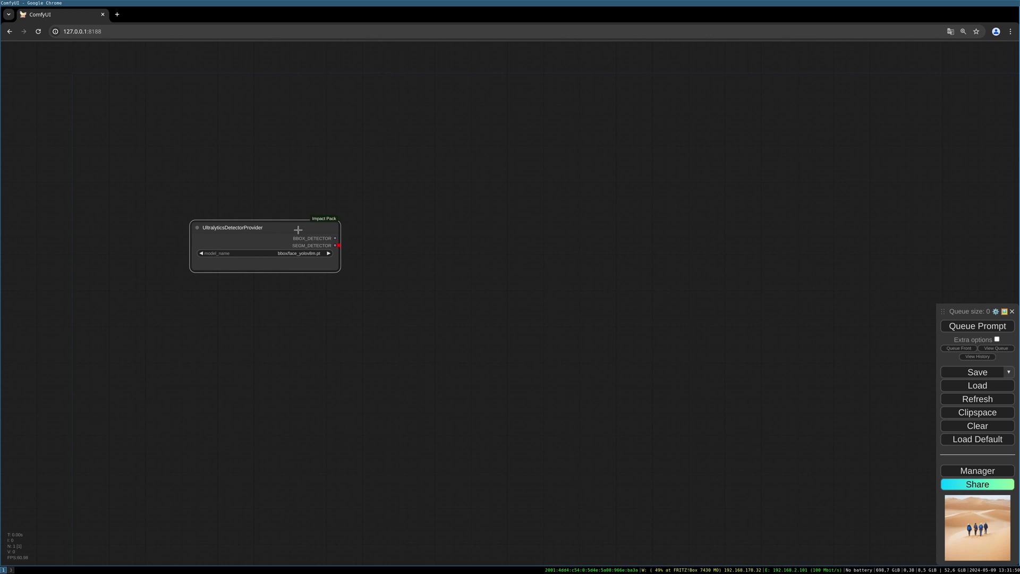
- Add a SEGM Detector (SEGS) node from the 'segm de' search beside the provider
double_click(457, 240)
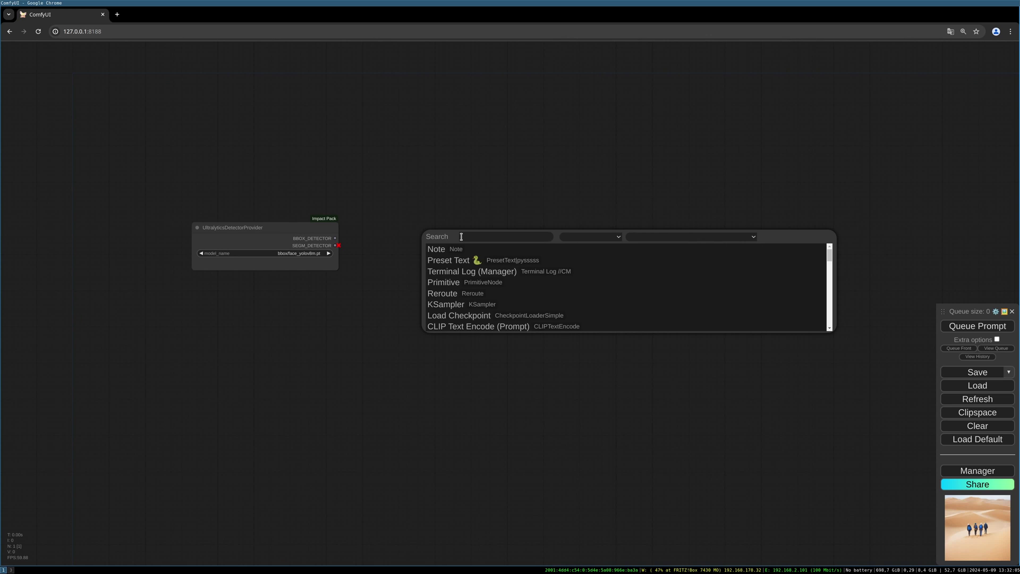
key(Escape)
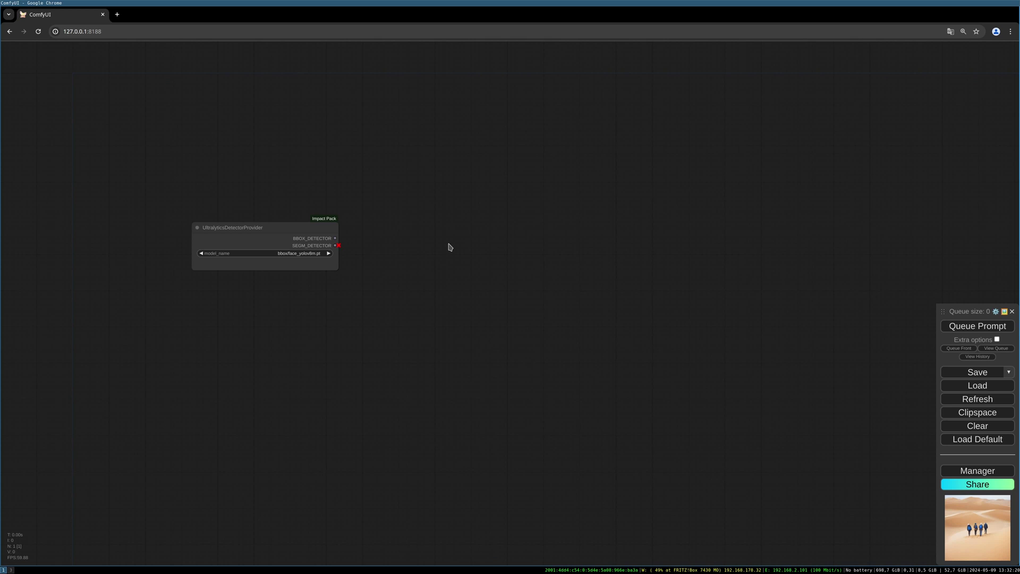
double_click(449, 247)
text(seg)
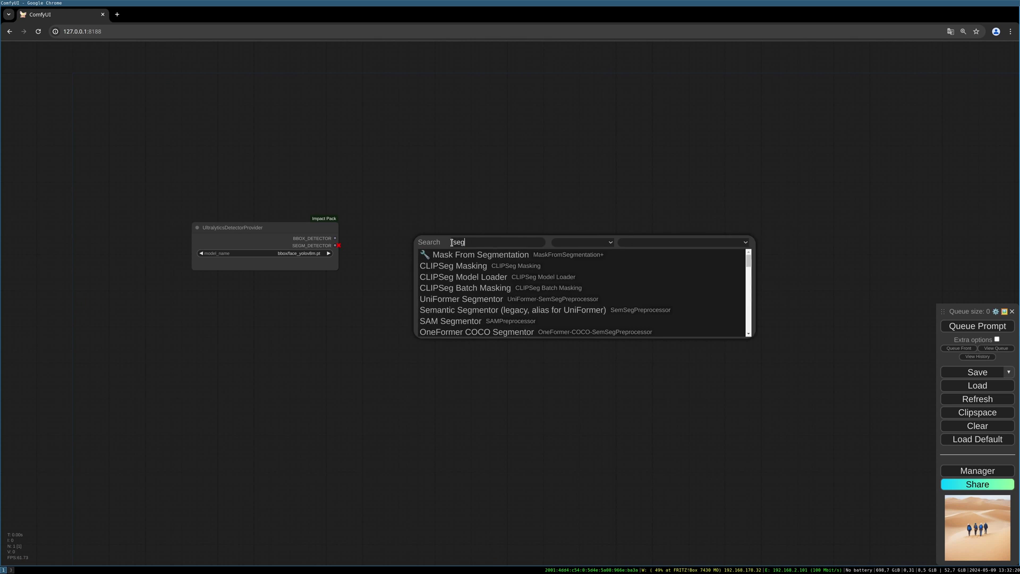
text(m de)
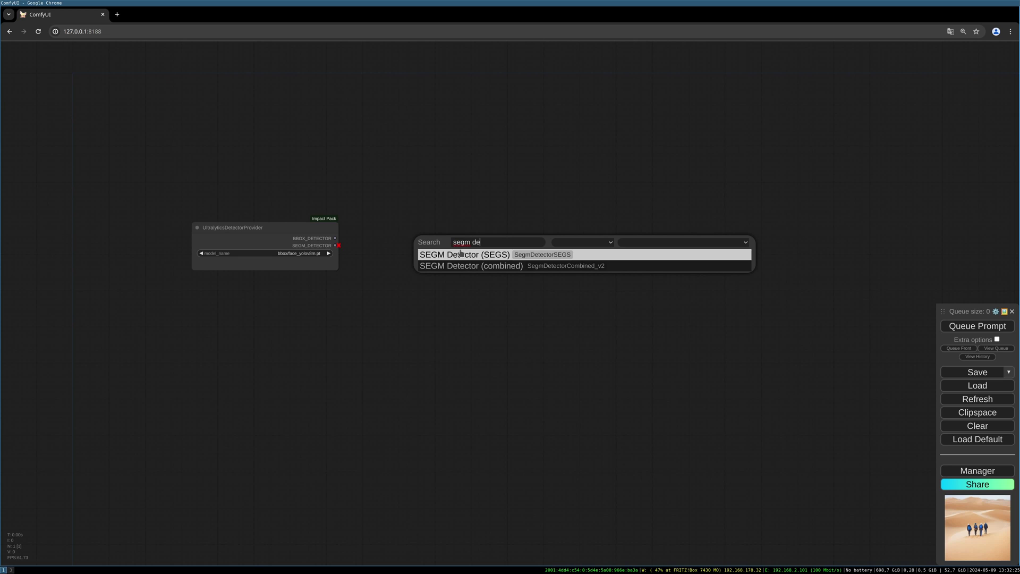
click(465, 255)
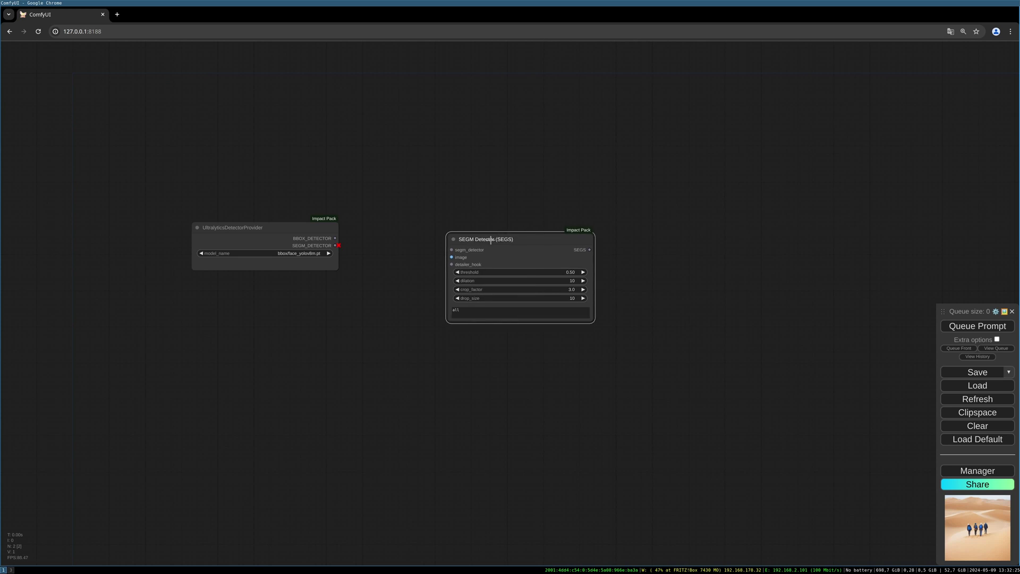
drag(502, 234, 458, 243)
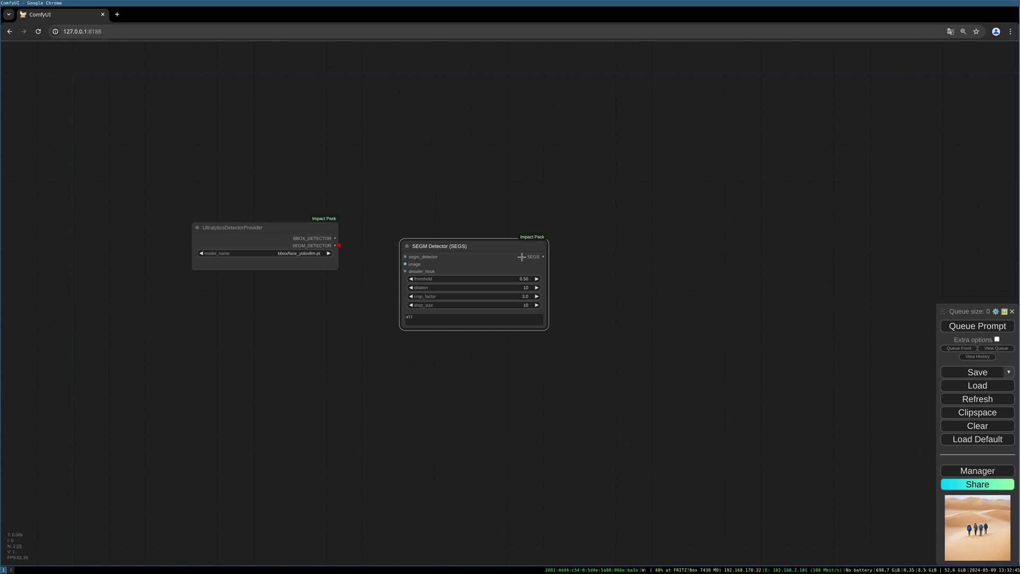
drag(522, 257, 511, 263)
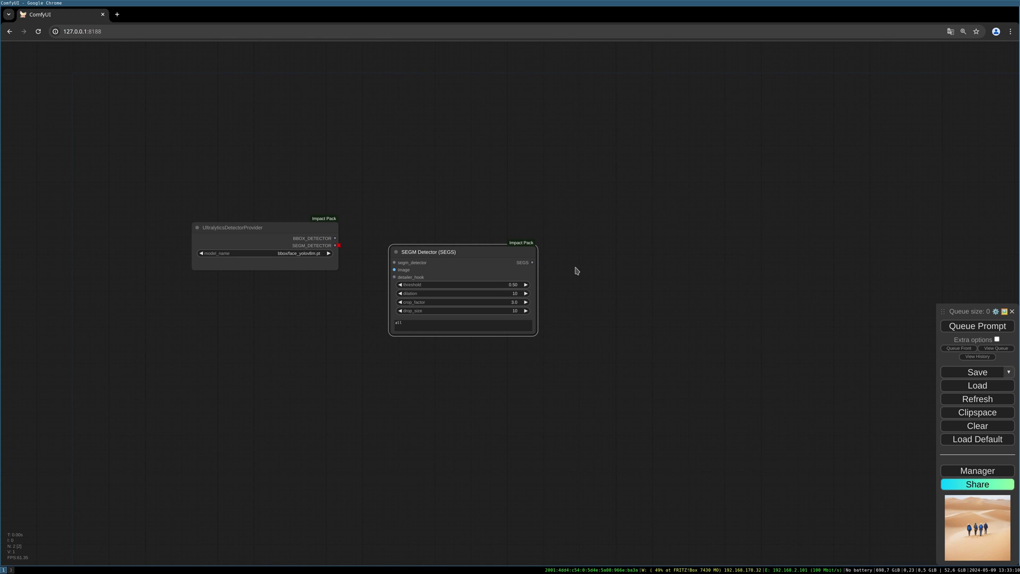
drag(489, 265, 485, 264)
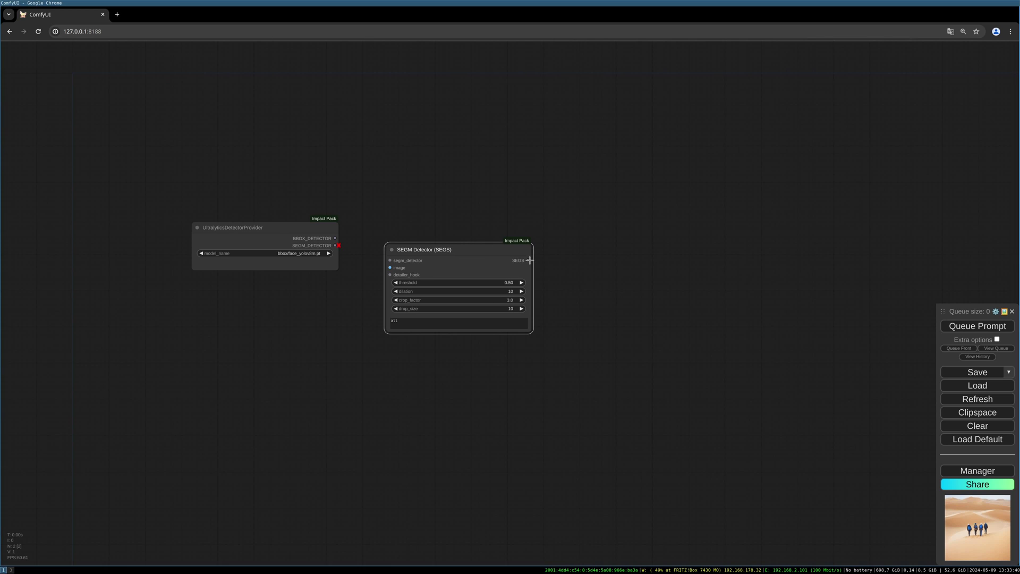
- Attach a Decompose (SEGS) node to the SEGM Detector's SEGS output
drag(528, 260, 596, 279)
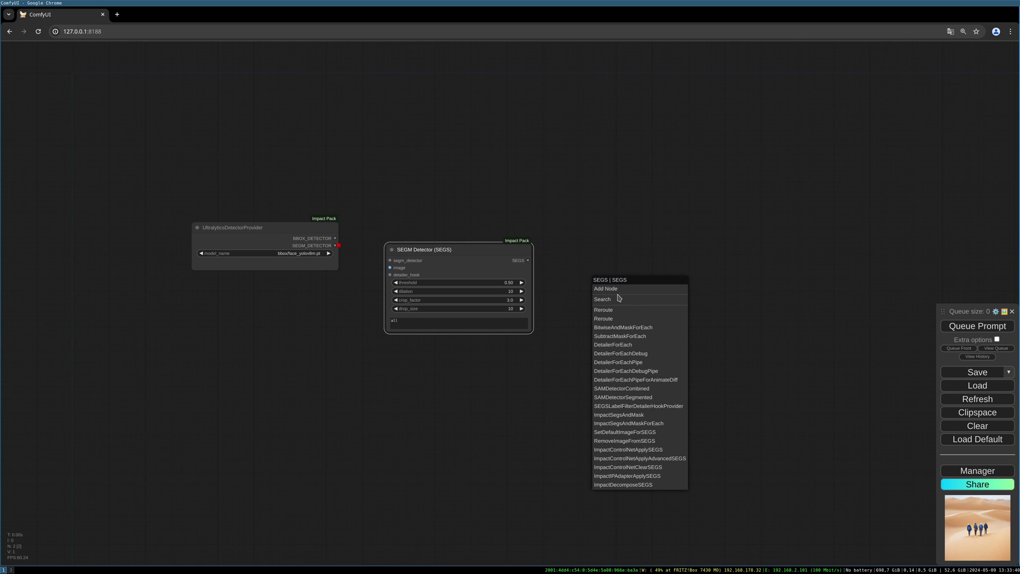
click(619, 298)
text(deco)
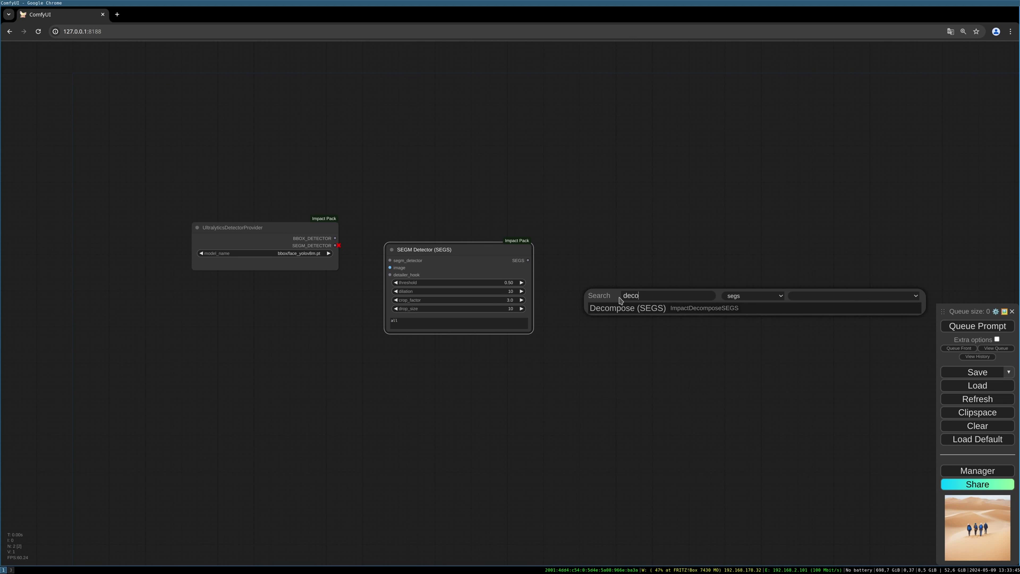
click(626, 309)
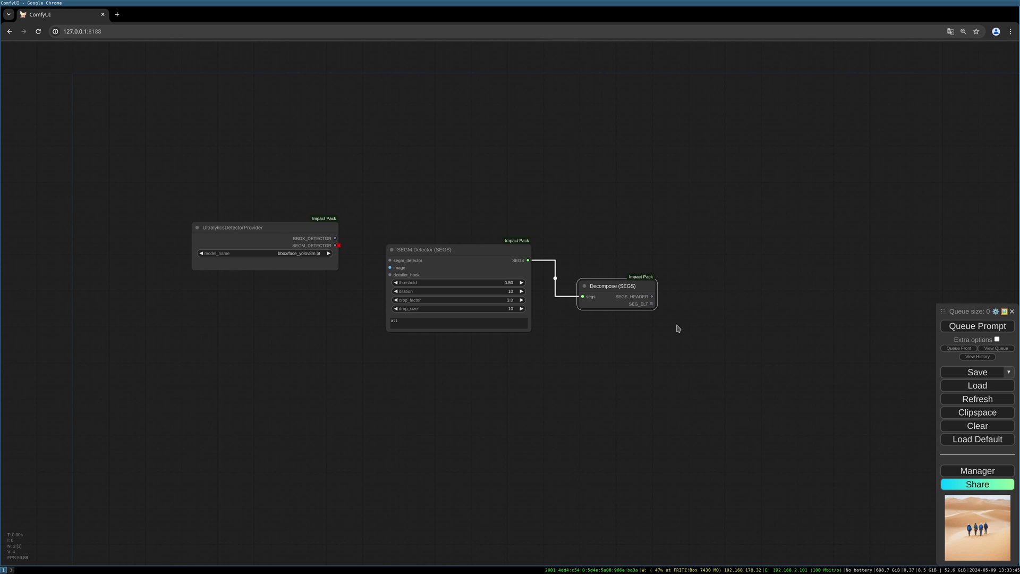
drag(632, 346, 494, 372)
- Add a From SEG_ELT node linked to Decompose's SEG_ELT output, then move and enlarge it
drag(514, 330, 586, 325)
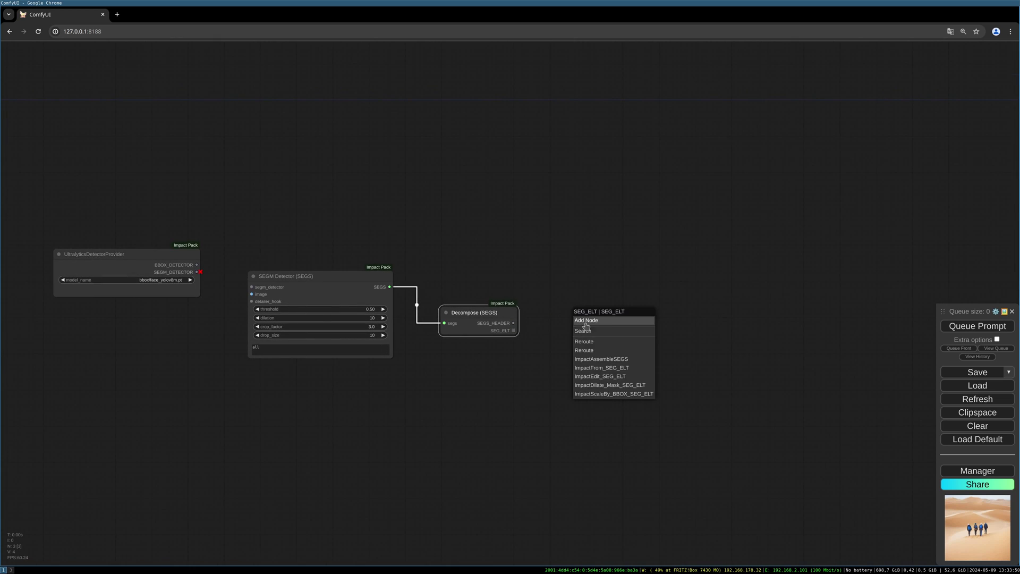
click(616, 332)
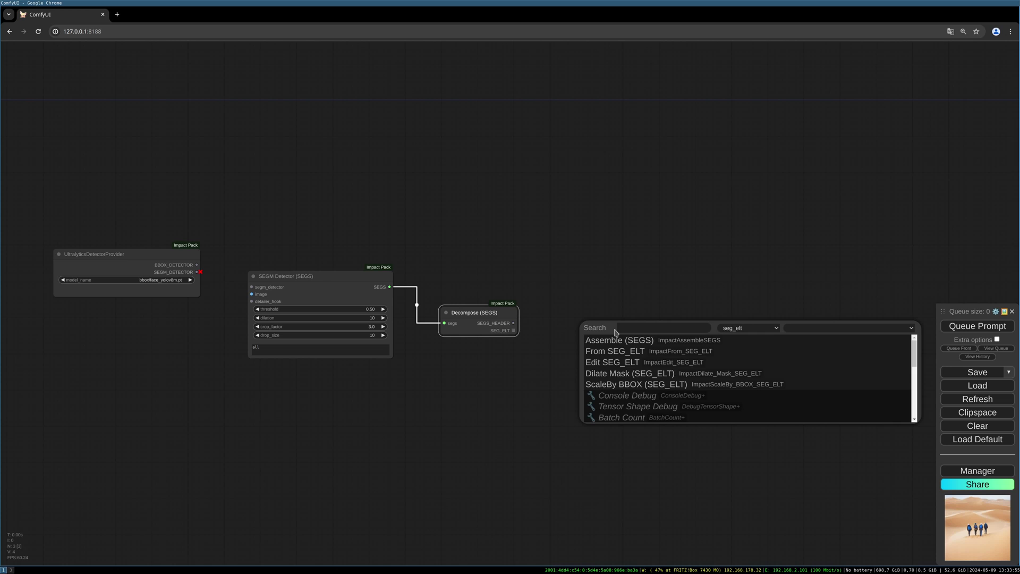
text(seg_elt)
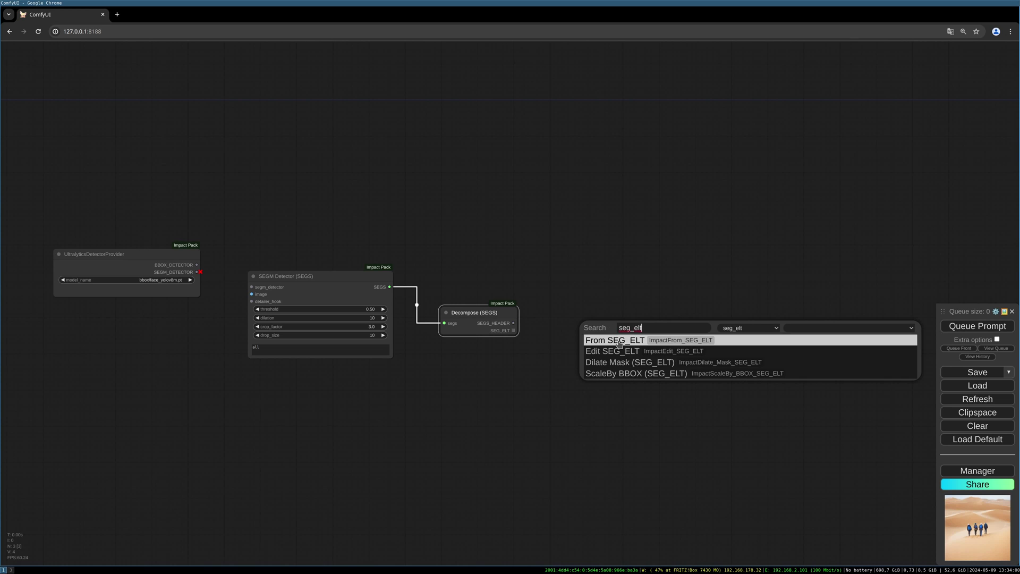
click(616, 340)
drag(654, 338, 583, 315)
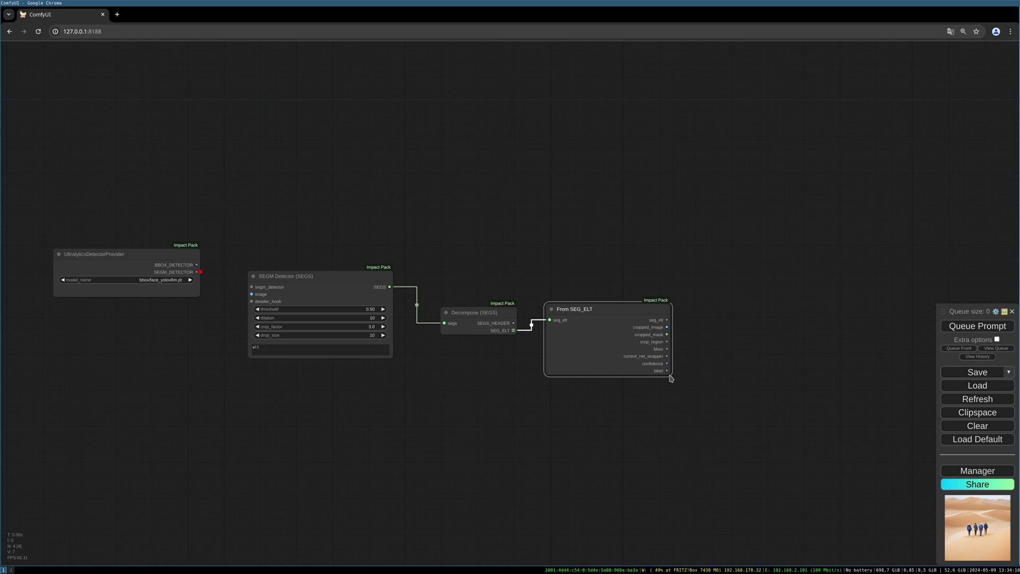
drag(671, 375, 635, 354)
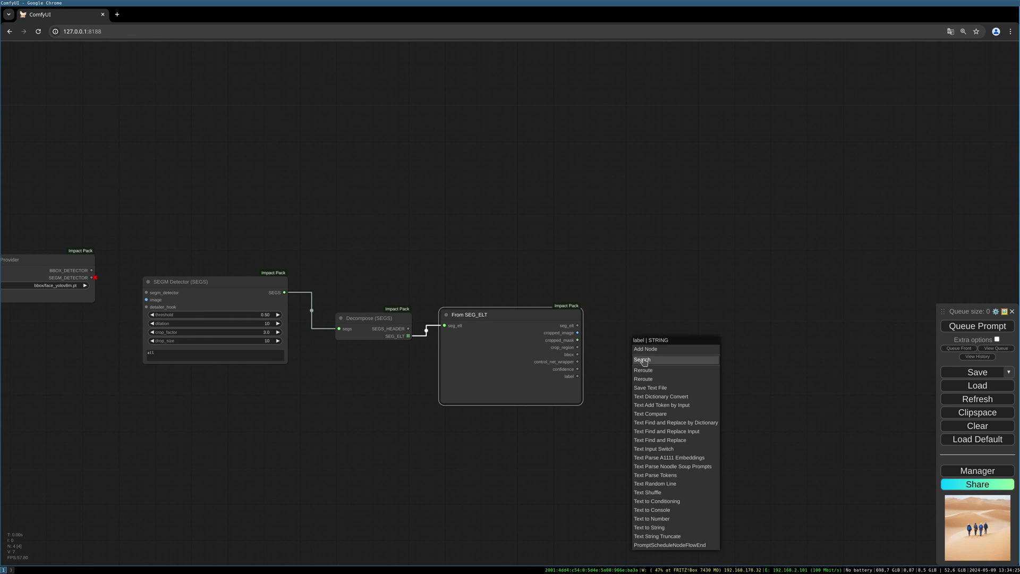
- Send From SEG_ELT's label output to a new Show Text node
click(646, 360)
text(show)
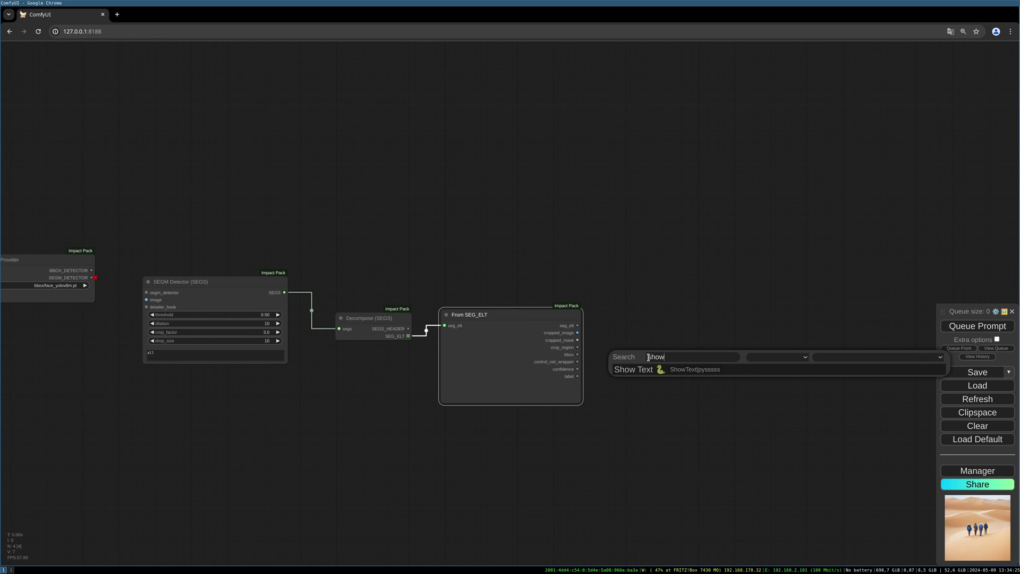
click(649, 369)
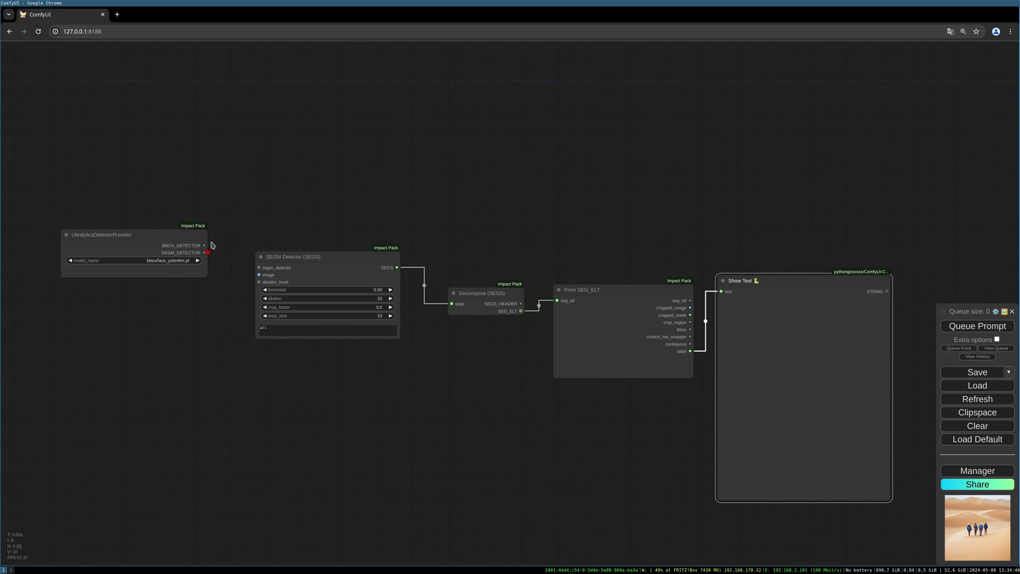
- Switch the provider model to segm/yolov8m-seg.pt and wire SEGM_DETECTOR into segm_detector
drag(279, 332, 255, 342)
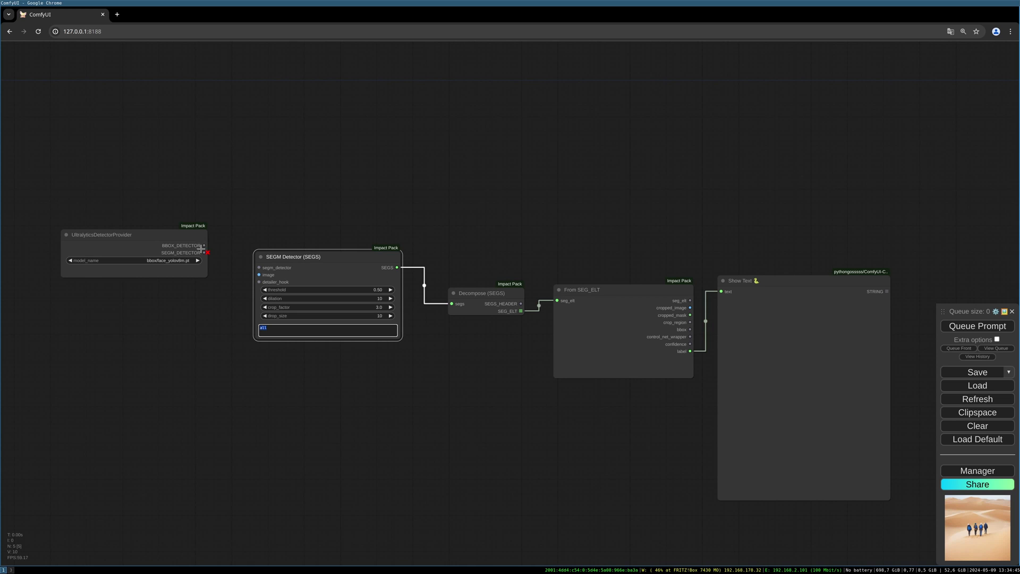
click(248, 369)
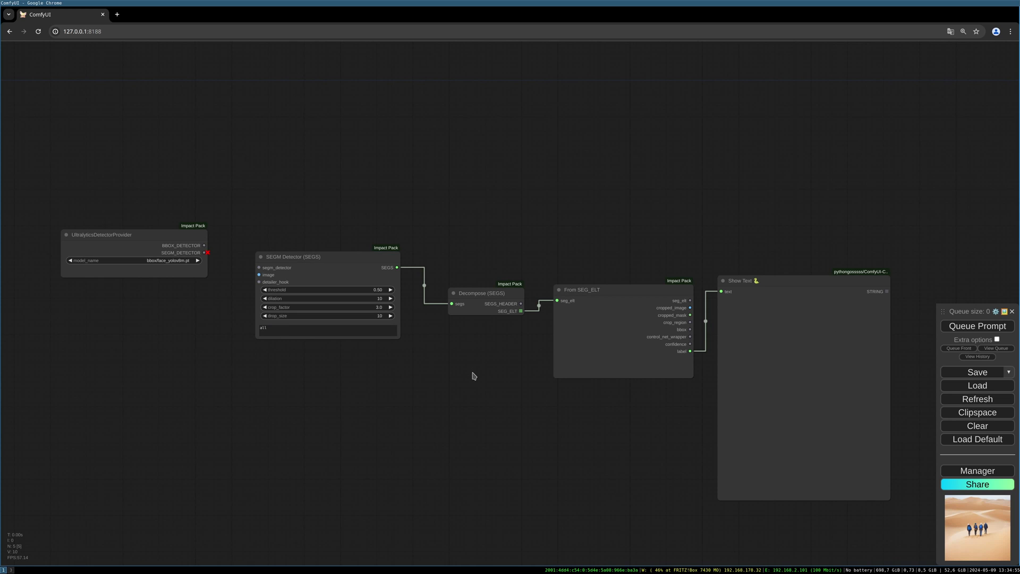
drag(285, 265, 282, 244)
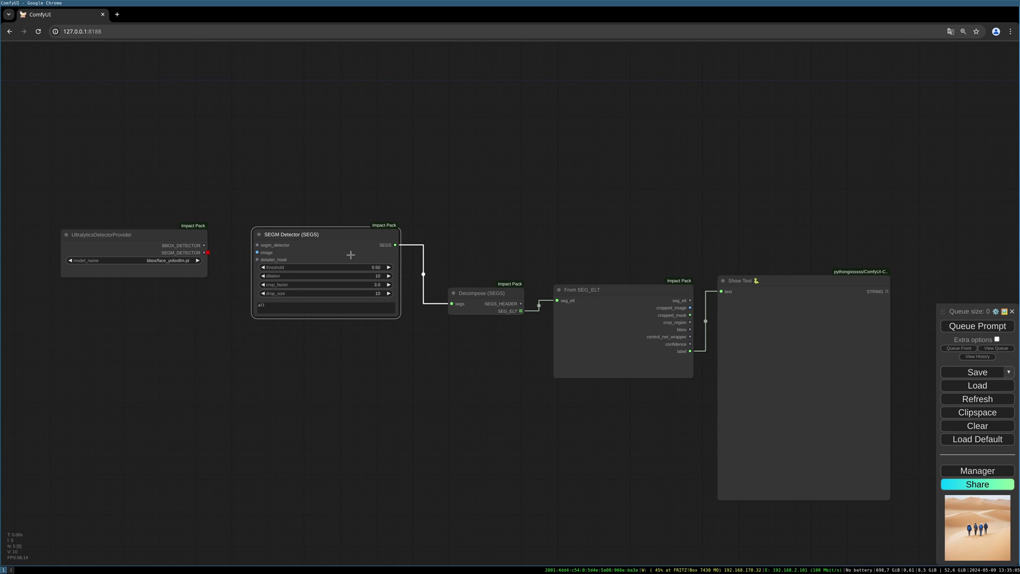
drag(205, 278, 209, 284)
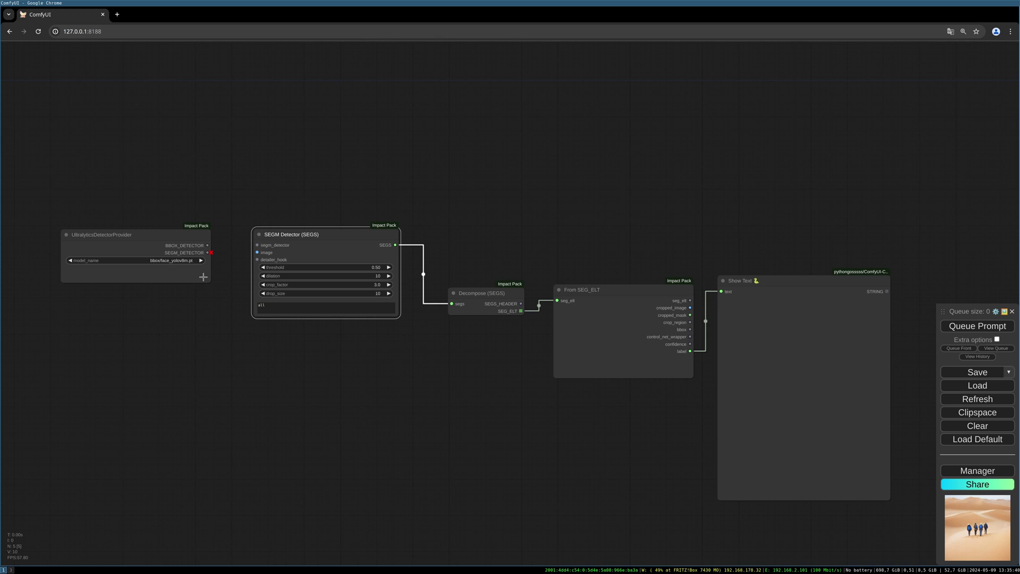
click(175, 261)
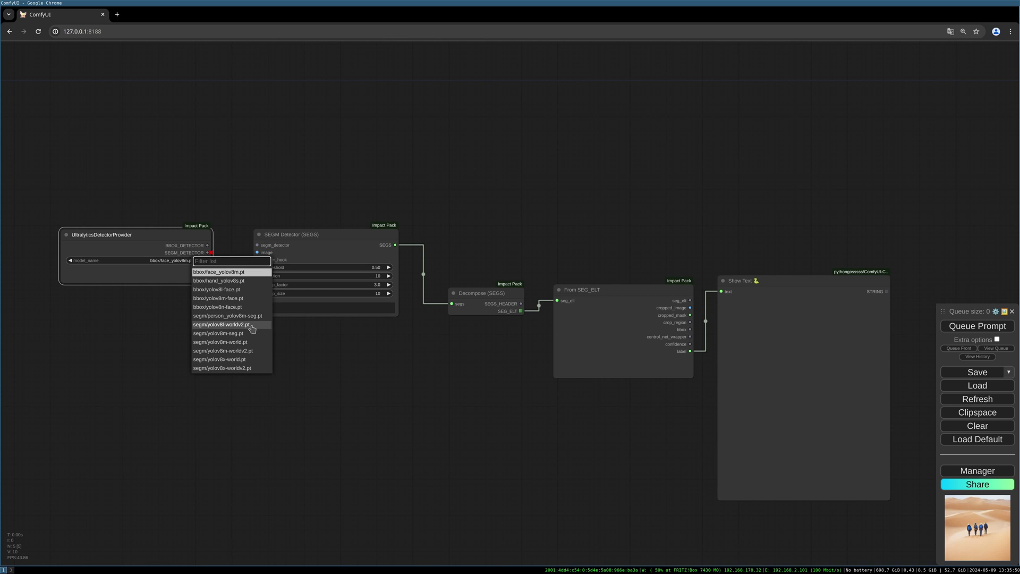
click(238, 334)
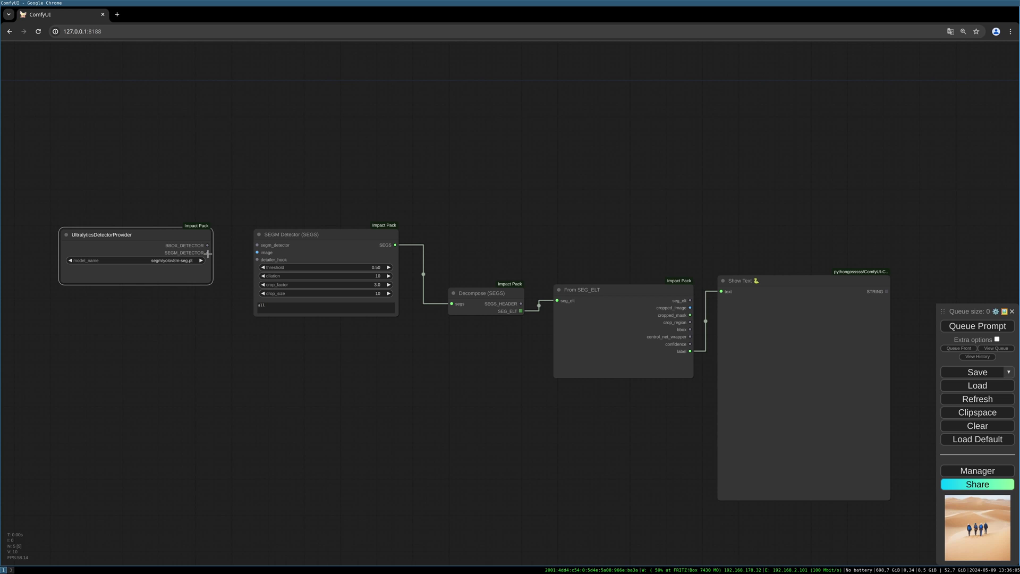
drag(208, 253, 258, 245)
- Feed a Load Image node holding ComfyUI_04335_.png into the SEGM Detector's image input
drag(155, 290, 209, 278)
drag(312, 240, 220, 349)
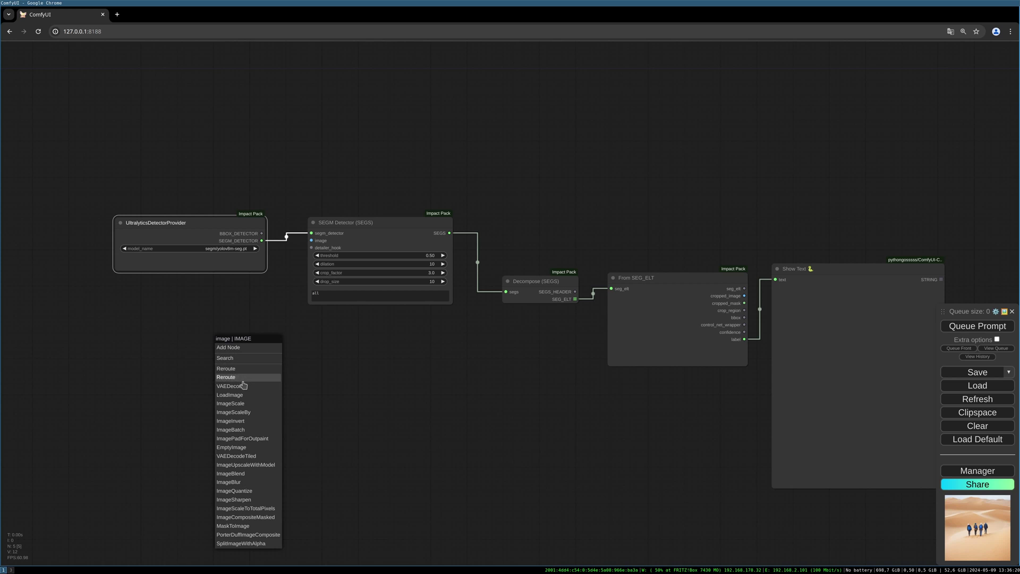
click(234, 395)
drag(276, 352, 166, 316)
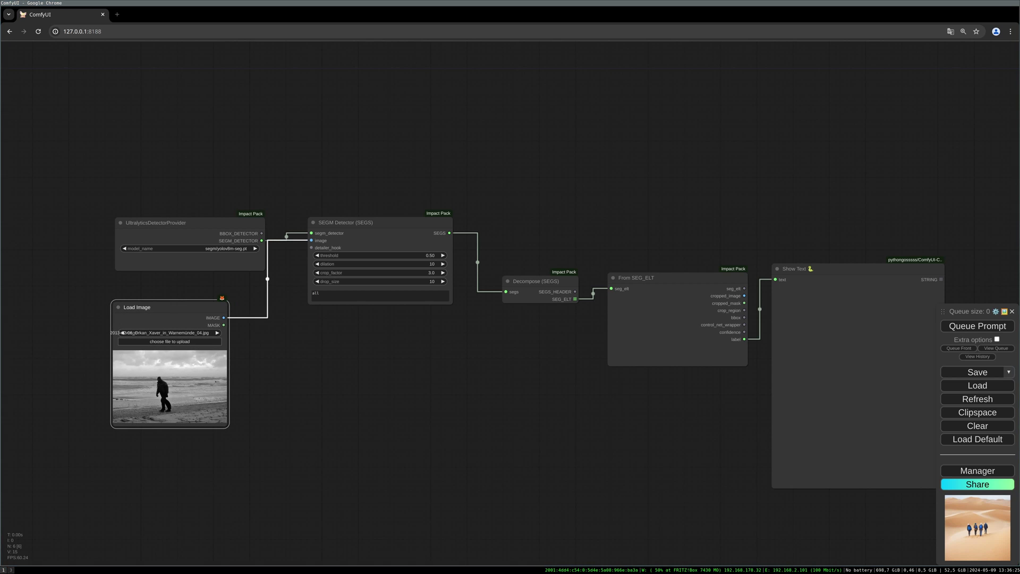
click(158, 332)
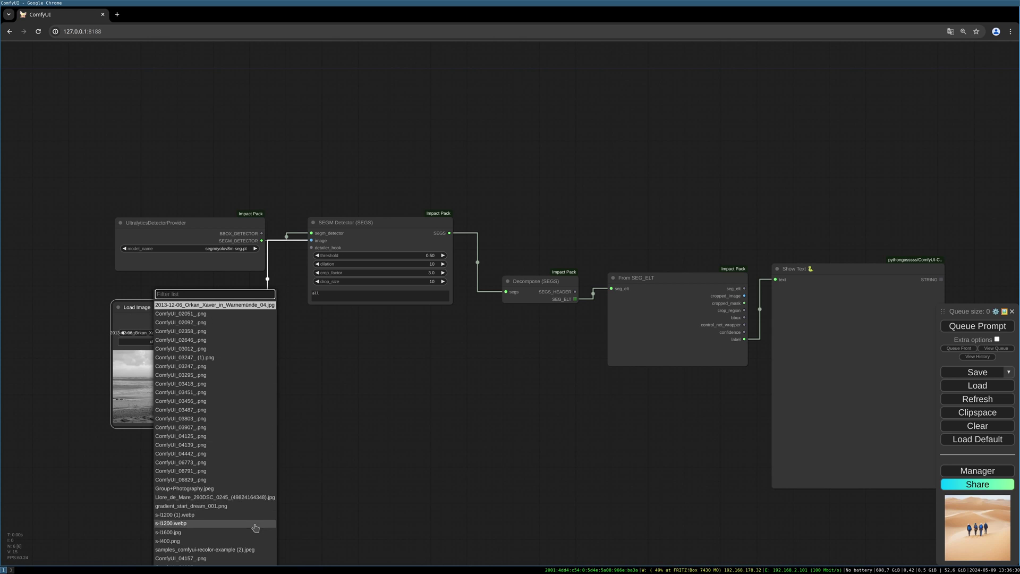
scroll(245, 529, down, 3)
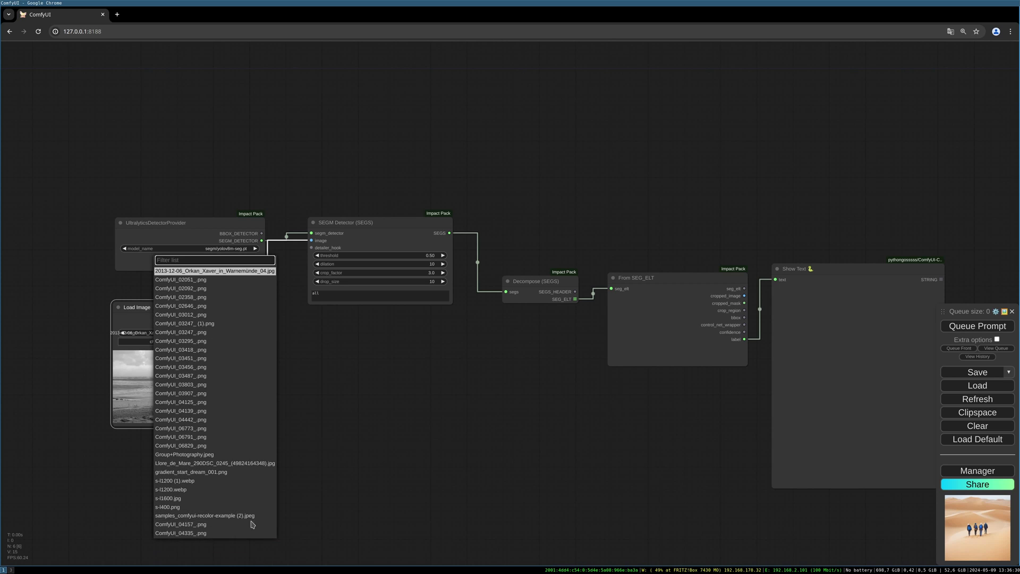
click(235, 533)
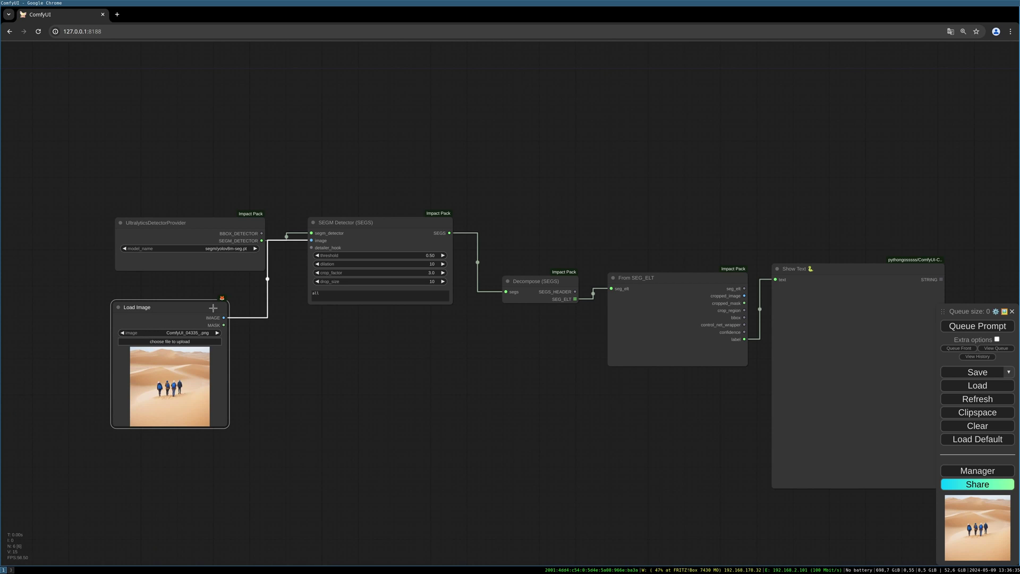
drag(214, 307, 220, 300)
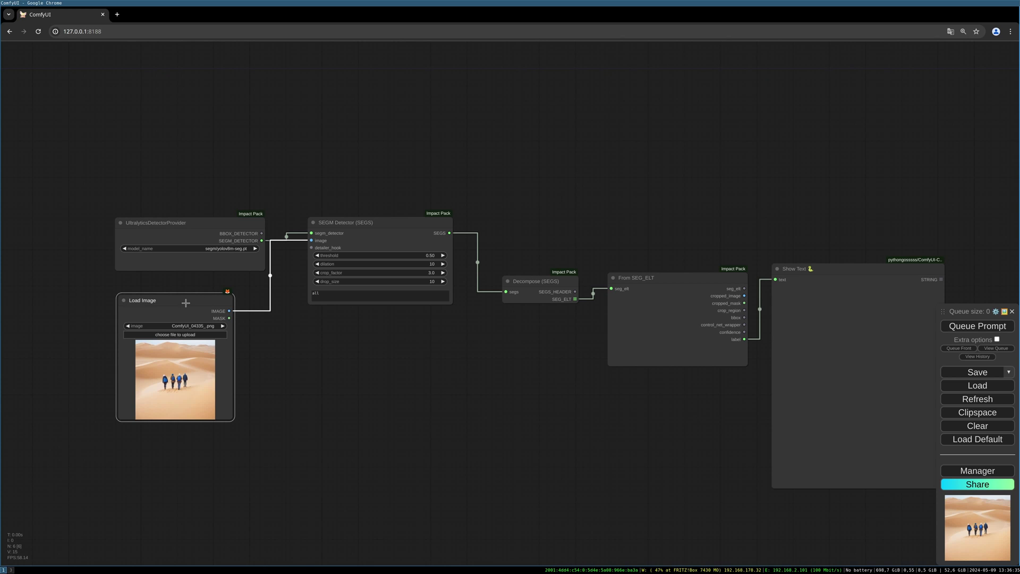
drag(185, 301, 183, 300)
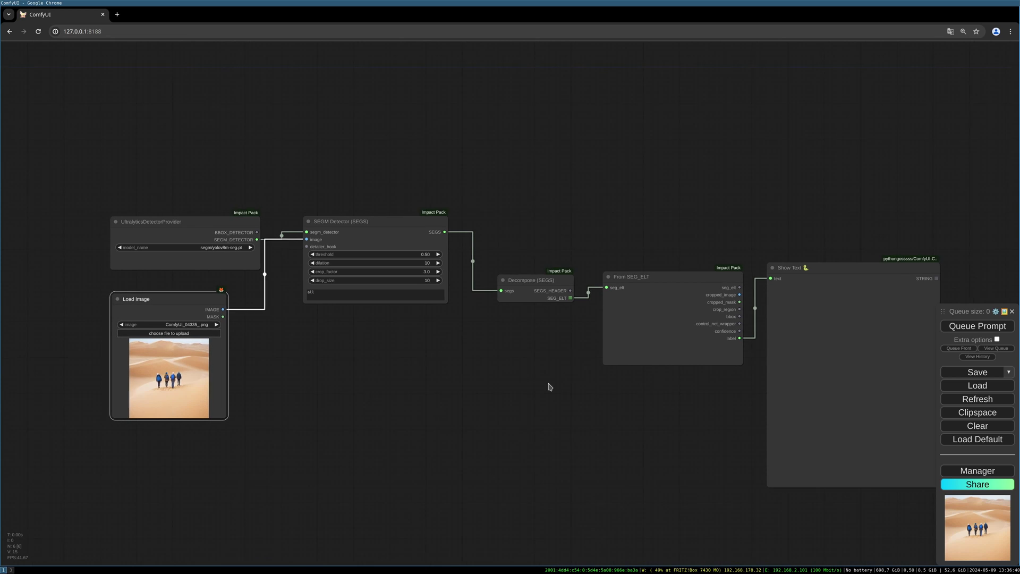
drag(561, 393, 547, 383)
drag(230, 214, 221, 196)
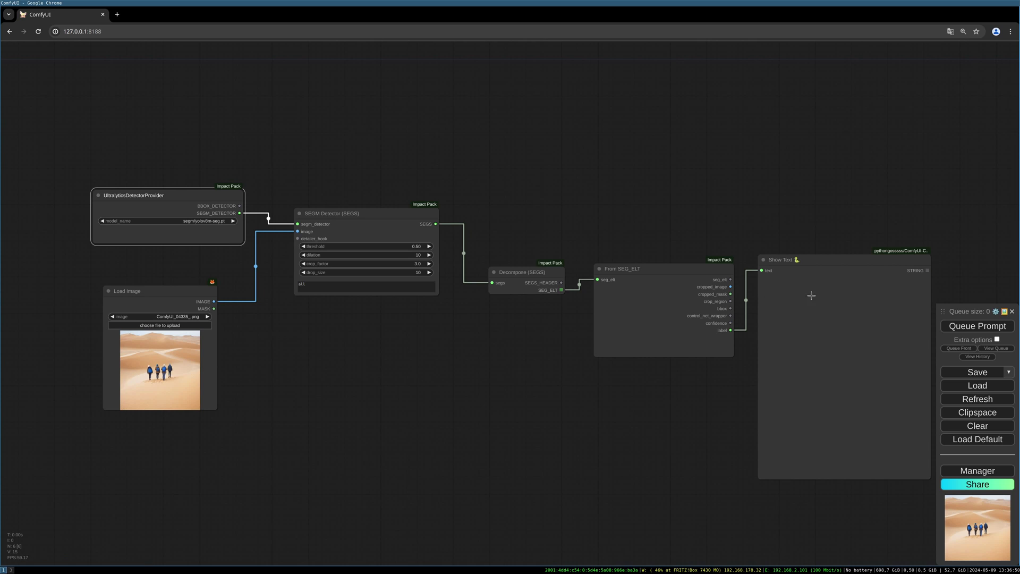
click(990, 327)
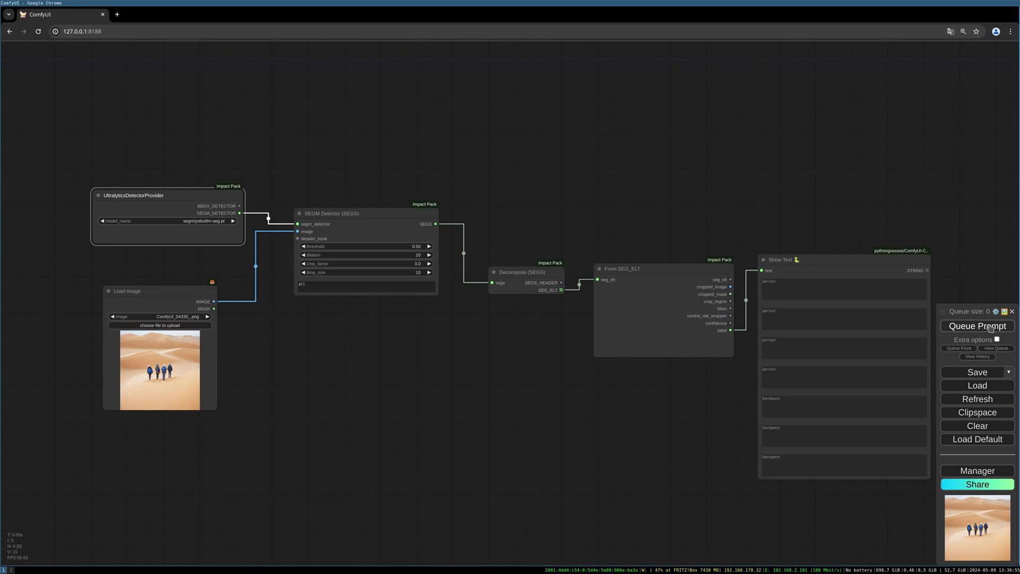
drag(631, 404, 585, 412)
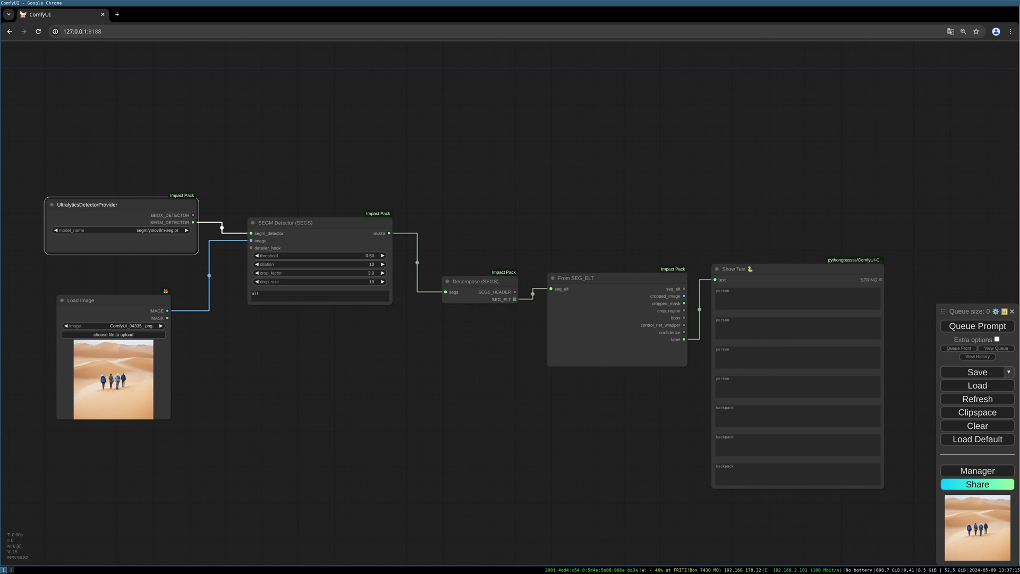
scroll(287, 287, up, 5)
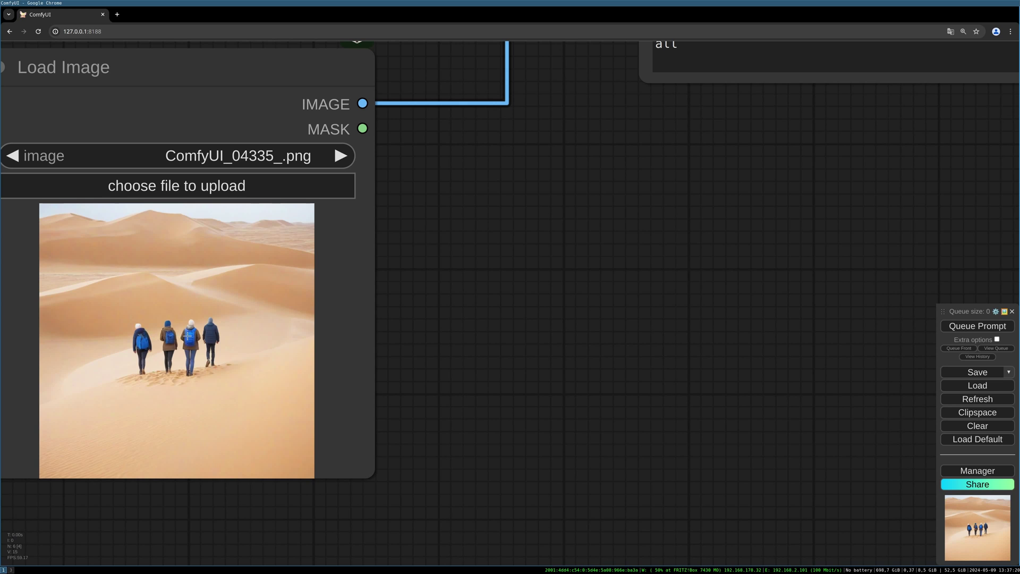
scroll(508, 346, down, 6)
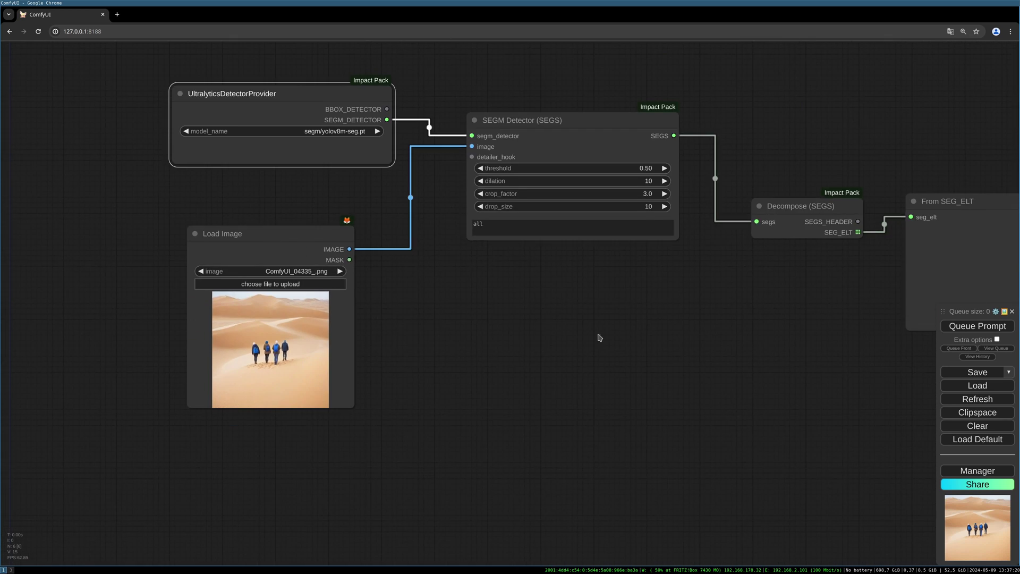
drag(599, 338, 442, 360)
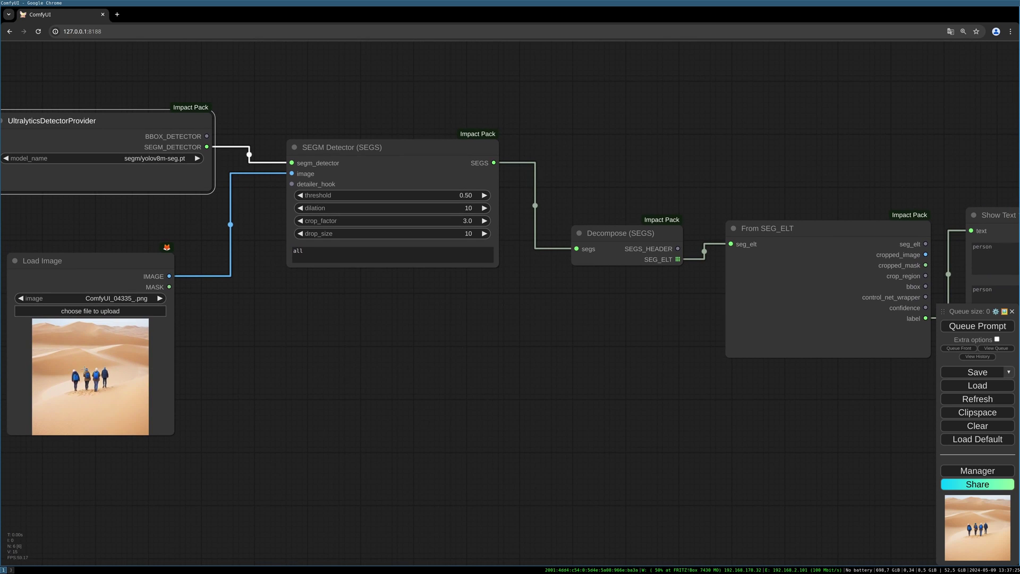
drag(604, 344, 487, 384)
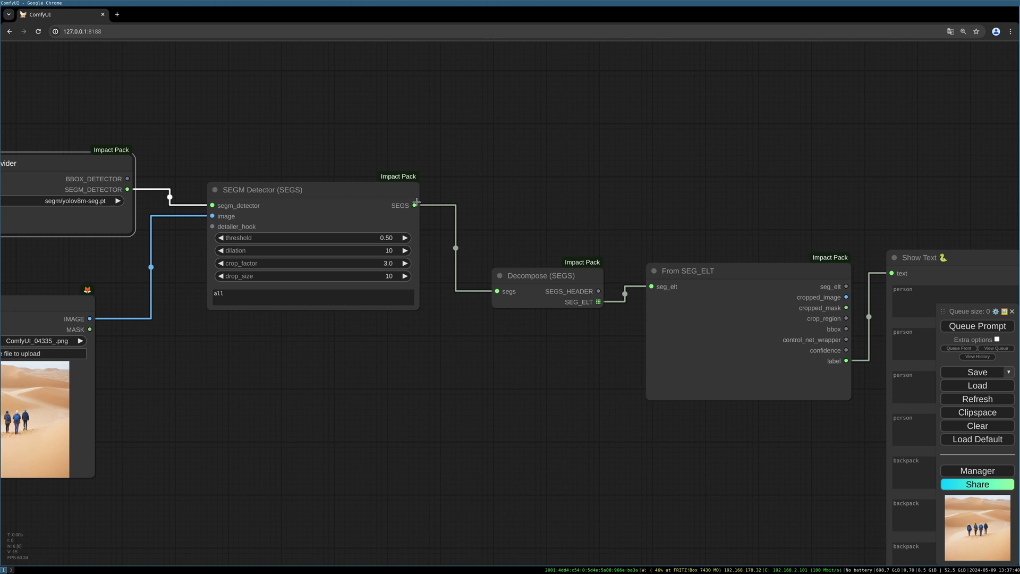
- Connect a SEGS to MASK (combined) node to the detector's SEGS output
drag(414, 206, 495, 155)
click(519, 174)
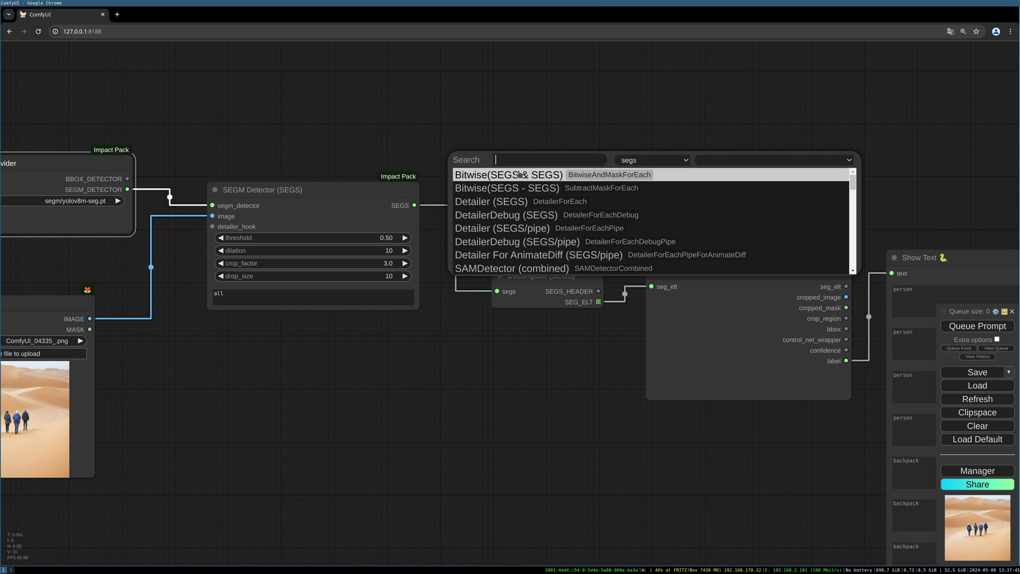
text(segs to)
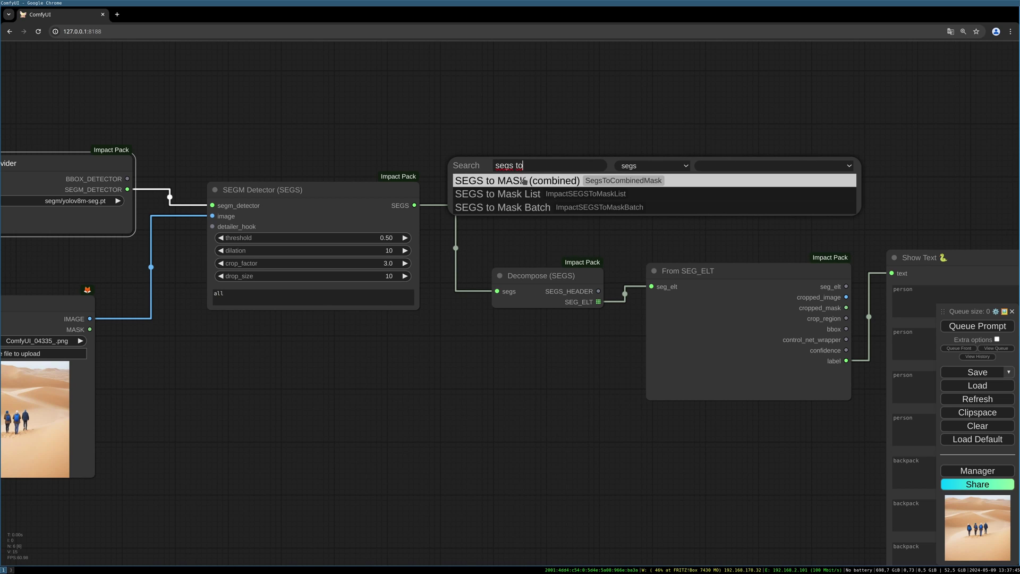
click(524, 182)
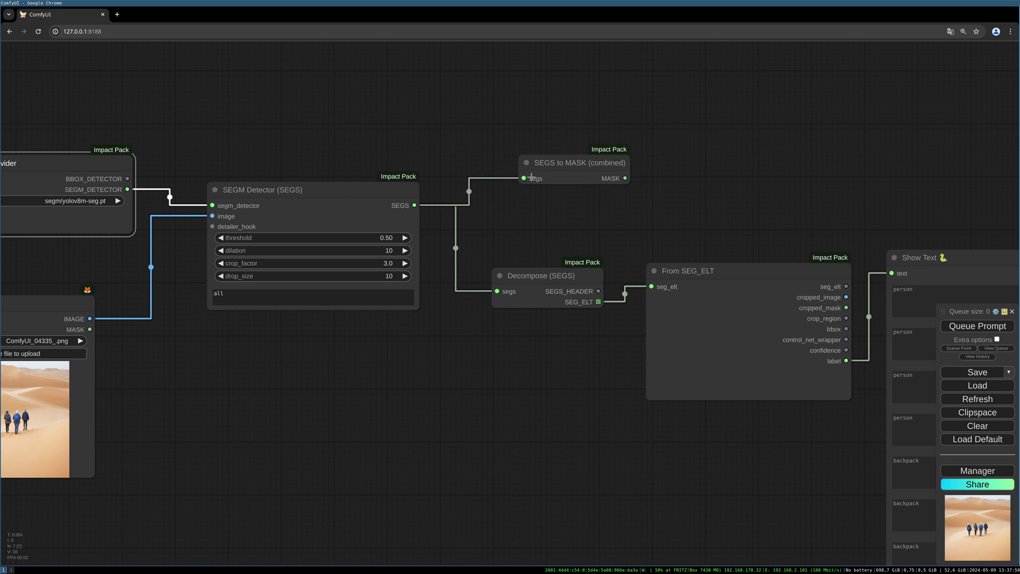
drag(563, 166, 563, 157)
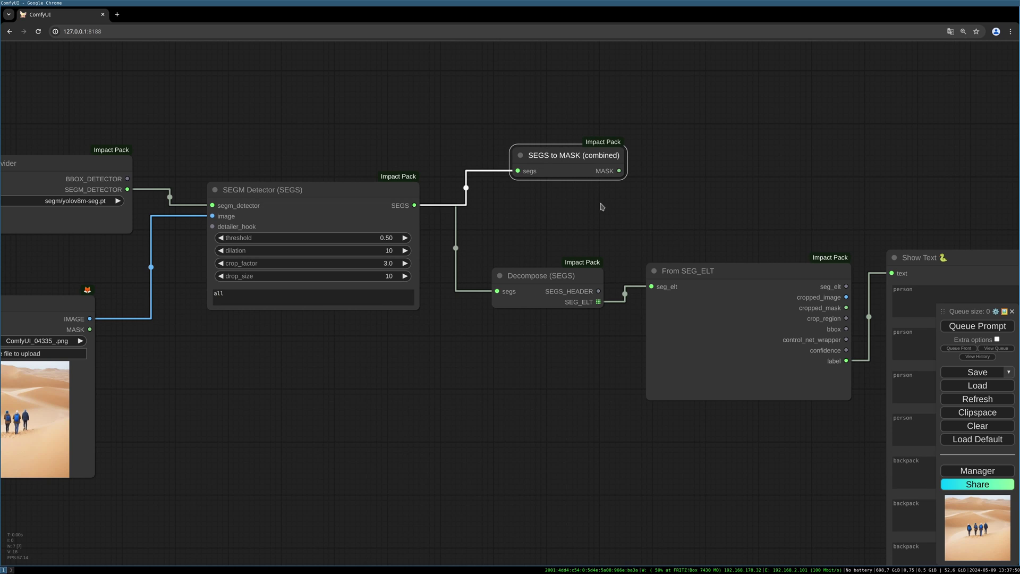
drag(638, 200, 637, 200)
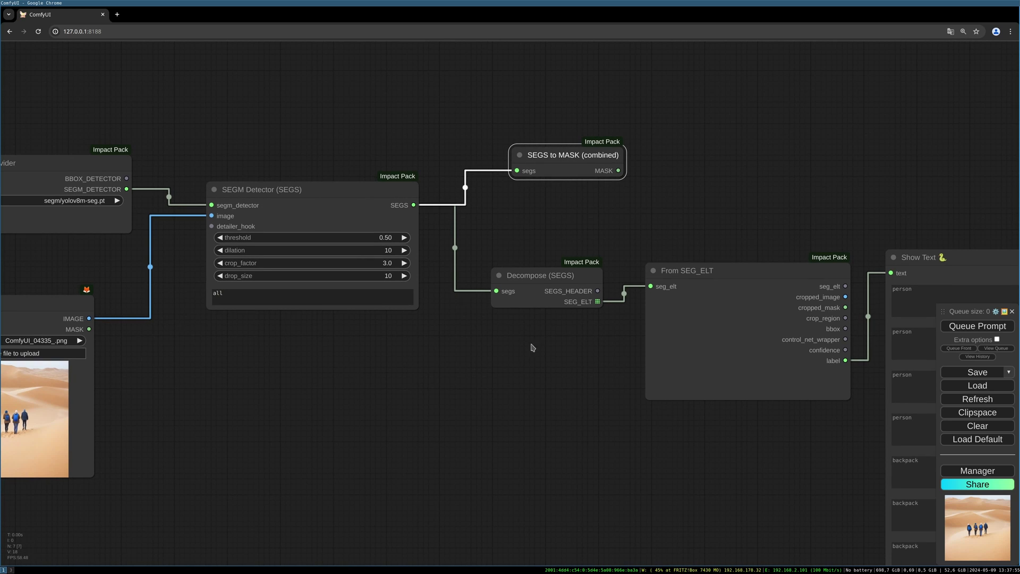
drag(679, 206, 655, 221)
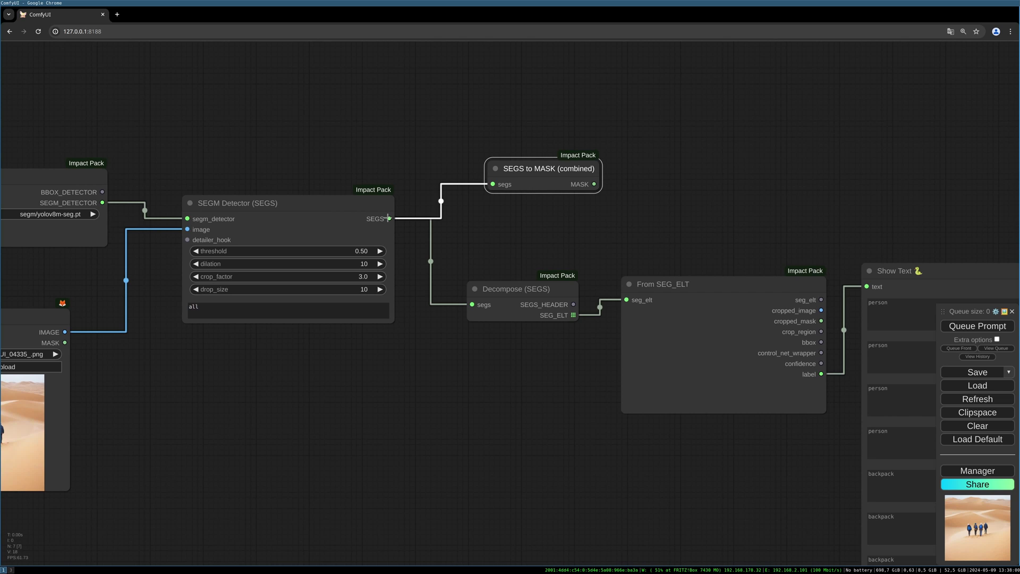
- Connect a SEGS to Mask List node to the same SEGS output
drag(388, 217, 485, 123)
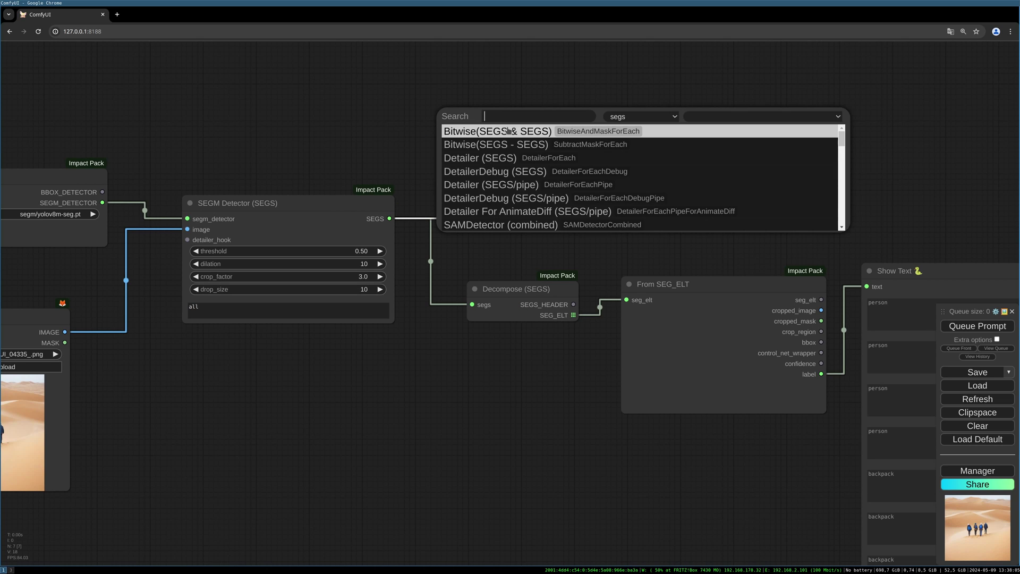
text(segs )
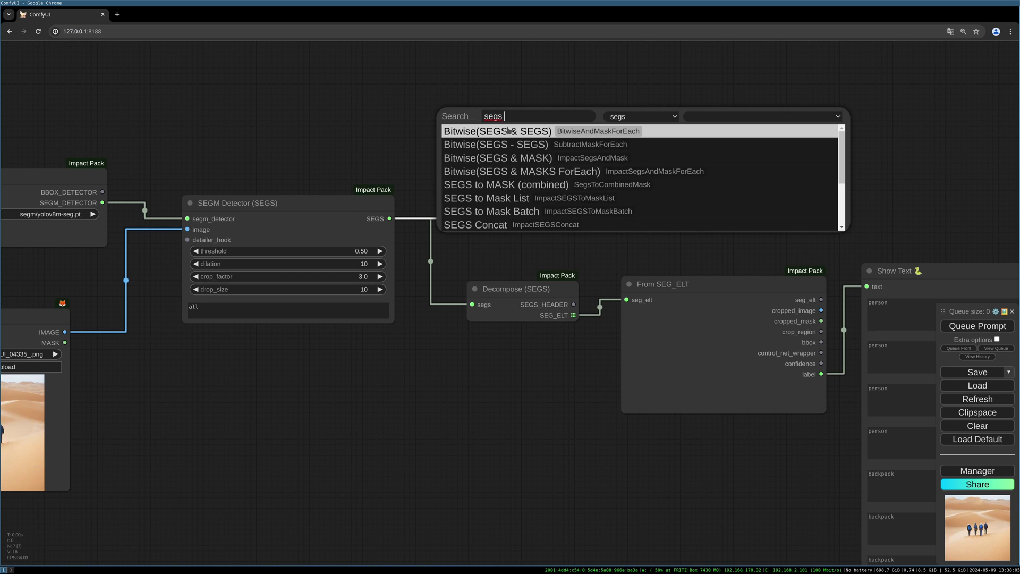
text(to)
key(Down)
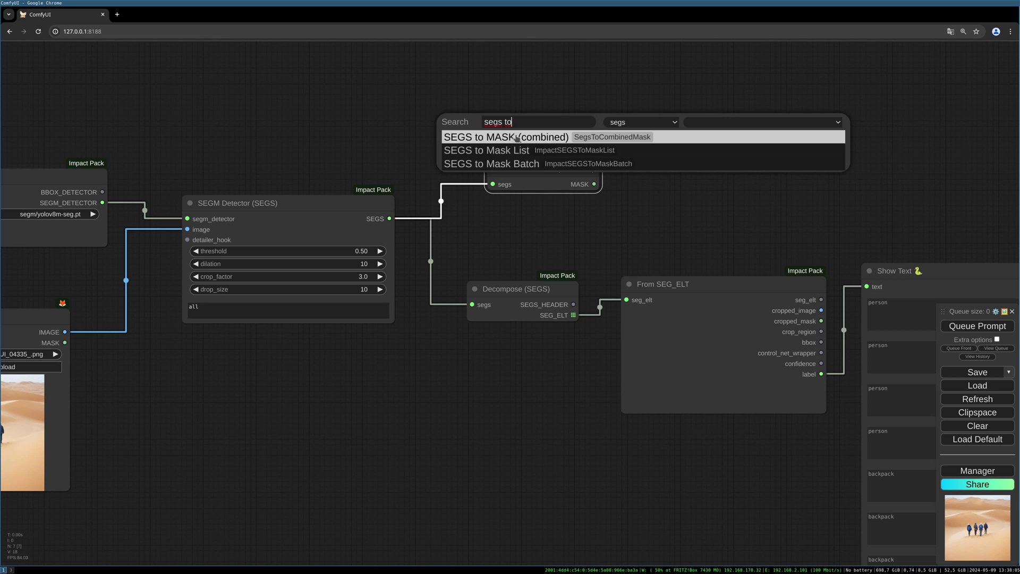
key(Down)
key(Return)
drag(546, 118, 518, 99)
drag(623, 131, 605, 161)
drag(550, 132, 559, 133)
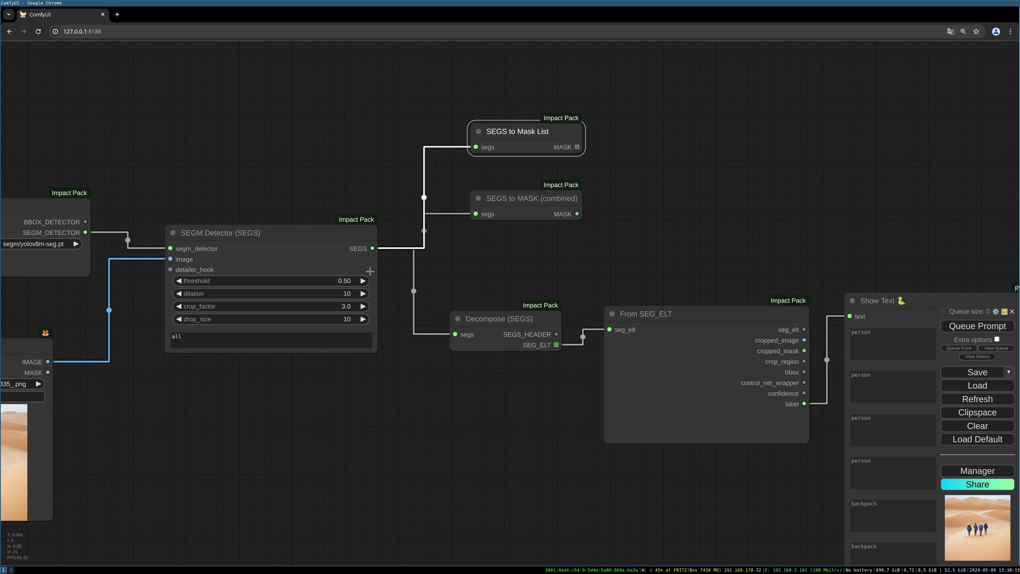
- Connect a SEGS to Mask Batch node to the SEGS output and position it
drag(372, 249, 491, 90)
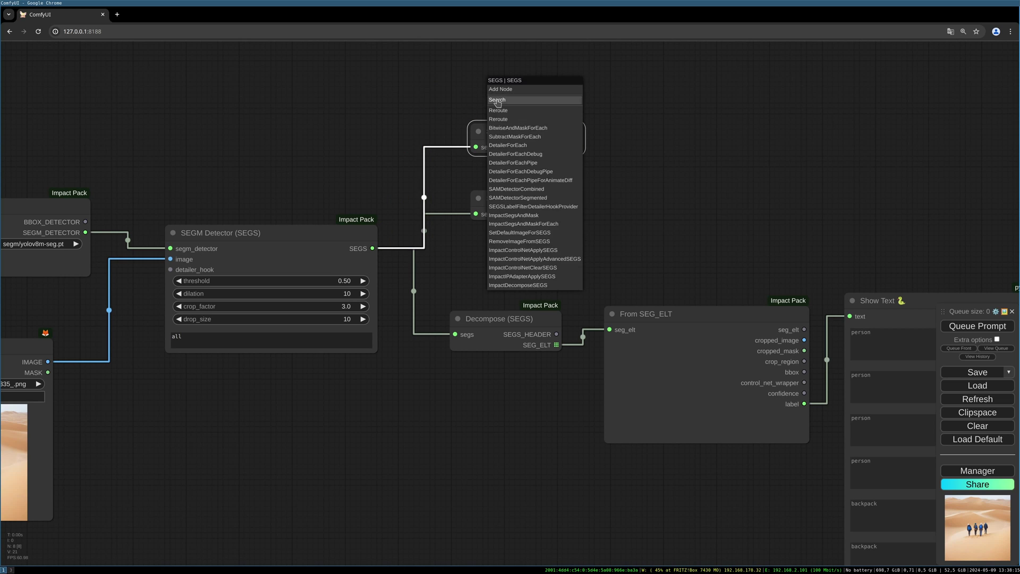
click(500, 102)
text(segs to mask)
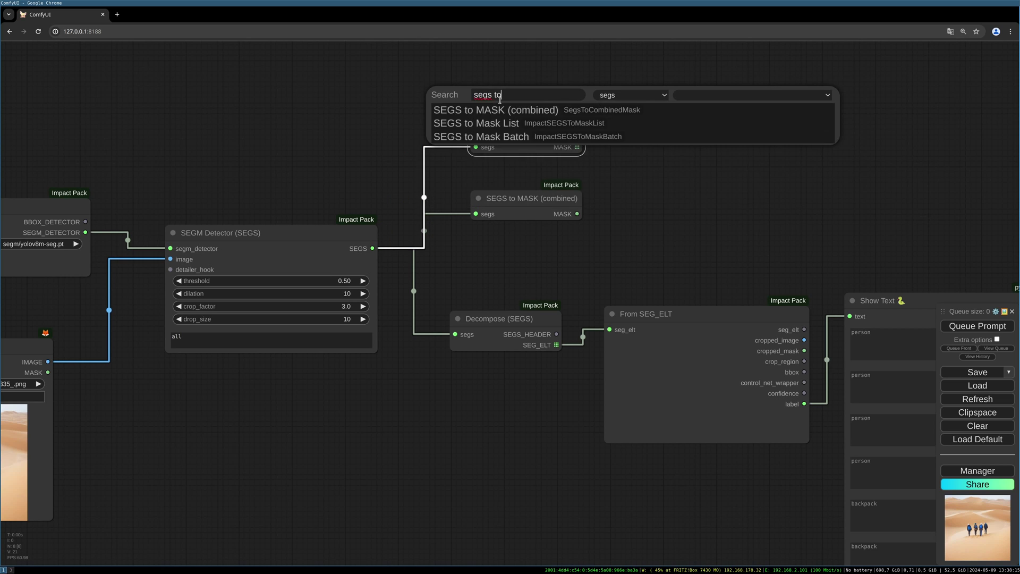
click(529, 137)
drag(542, 107, 536, 82)
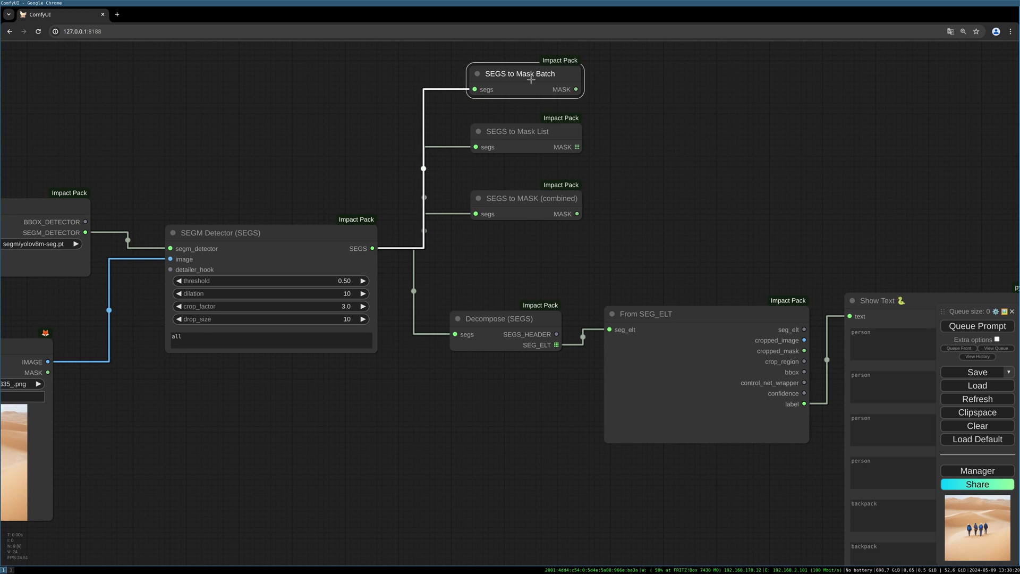
drag(632, 116, 601, 210)
drag(508, 163, 509, 154)
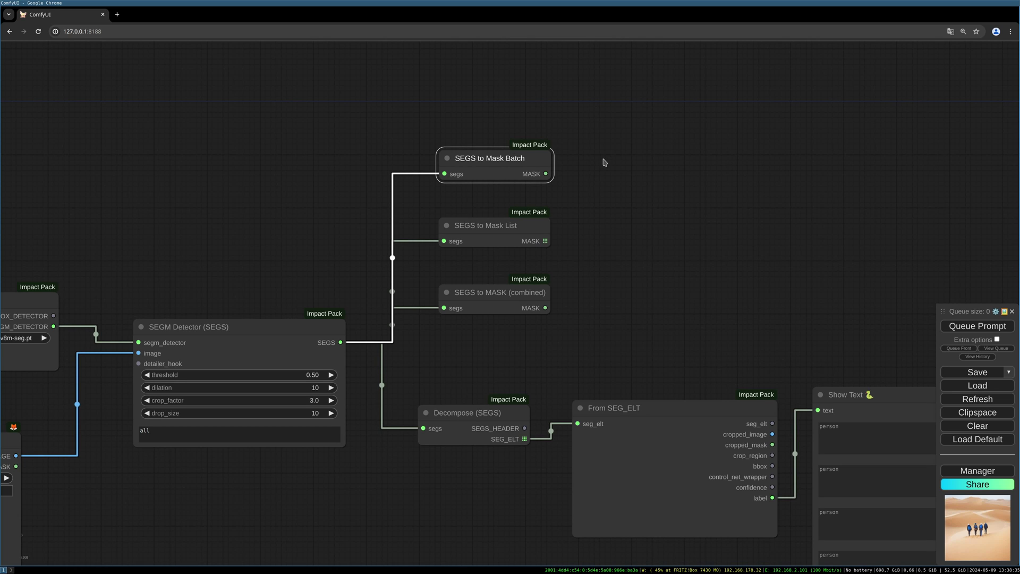
- Delete the SEGS to Mask Batch and SEGS to Mask List nodes
key(Delete)
click(497, 226)
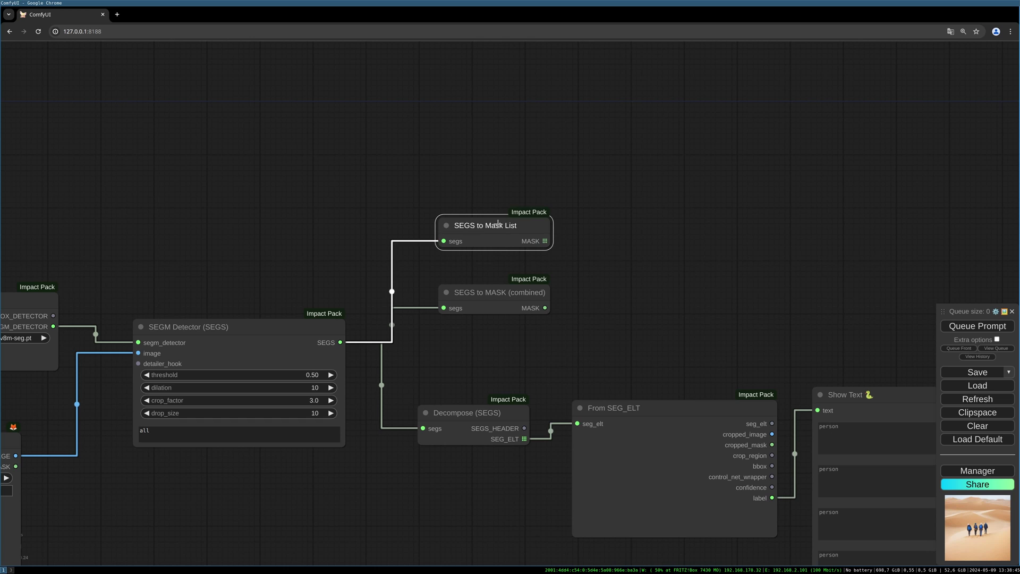
key(Delete)
drag(490, 299, 478, 281)
- Feed the combined MASK output into a new Mask Preview node
drag(536, 292, 598, 218)
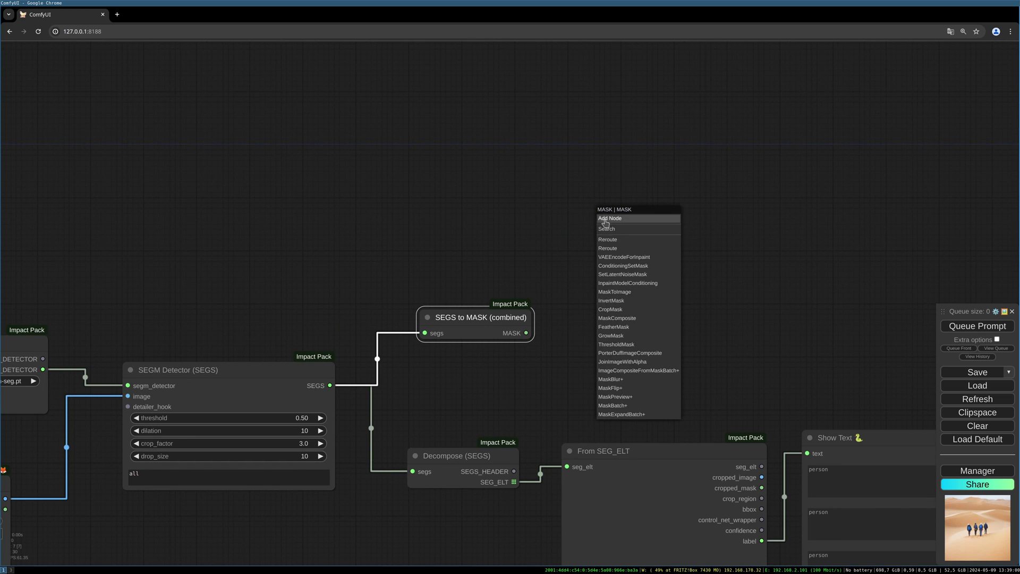
click(610, 232)
text(previe)
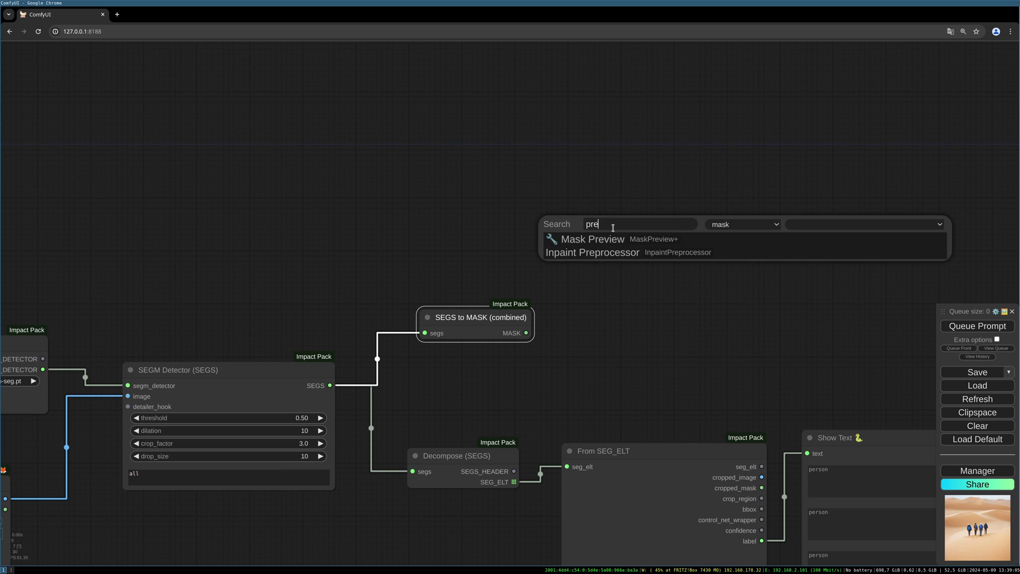
click(617, 241)
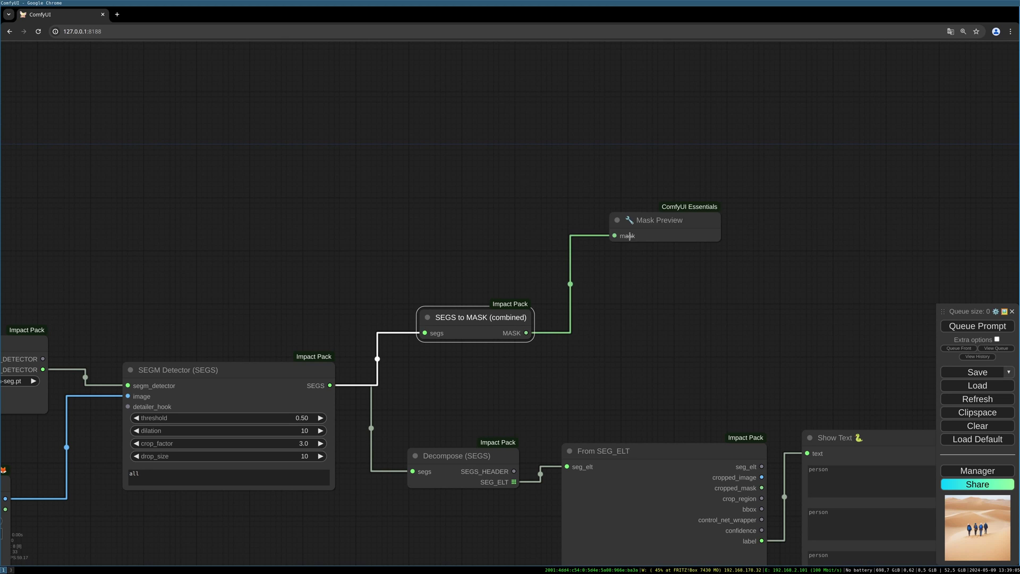
drag(654, 218, 627, 154)
scroll(628, 155, down, 3)
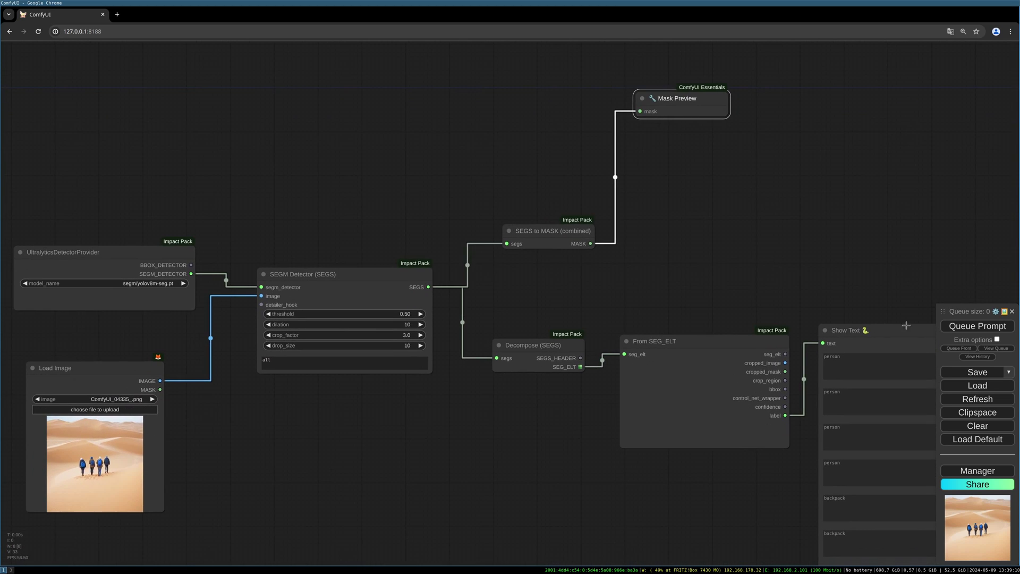
- Queue the workflow and zoom in on Mask Preview's four white person silhouettes
click(978, 325)
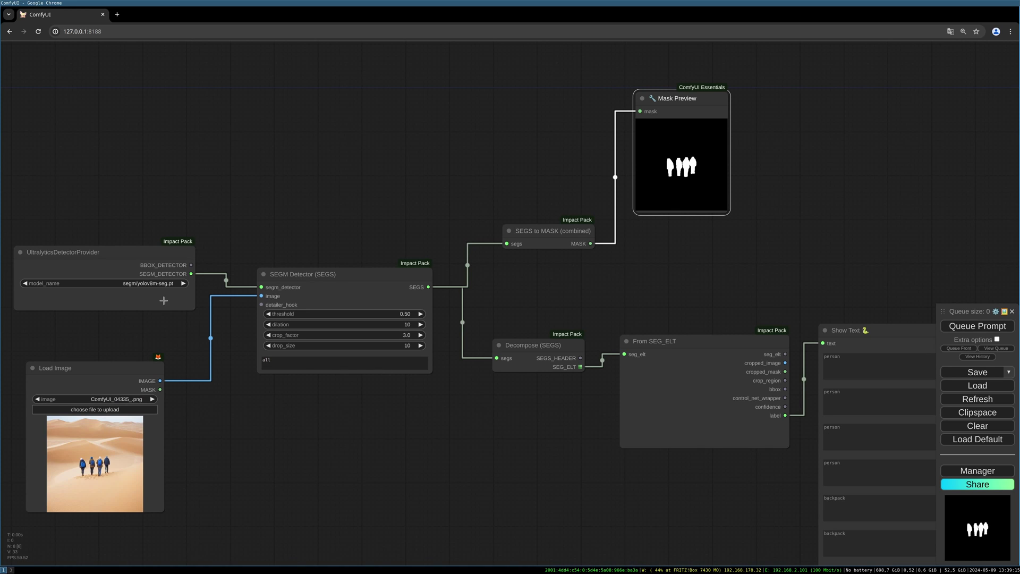
scroll(768, 164, up, 6)
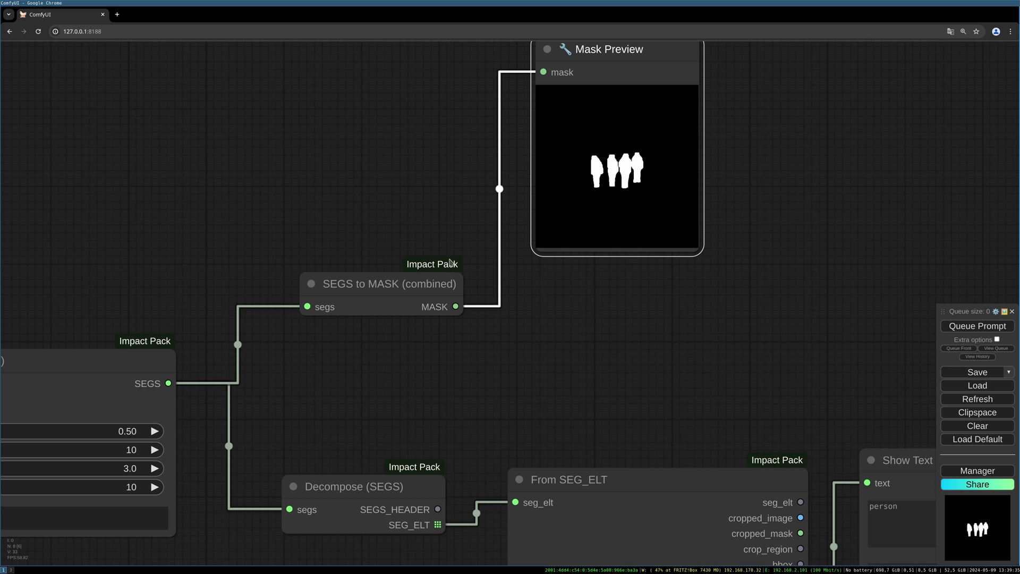
drag(449, 262, 340, 252)
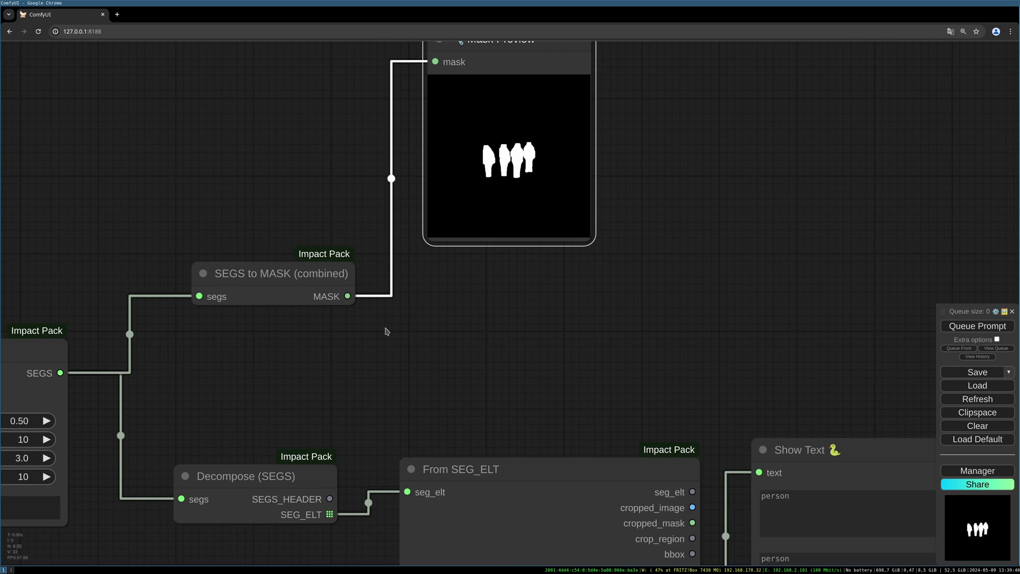
- Add a Big lama Remover node taking the combined mask as masks and the loaded photo as images
double_click(541, 312)
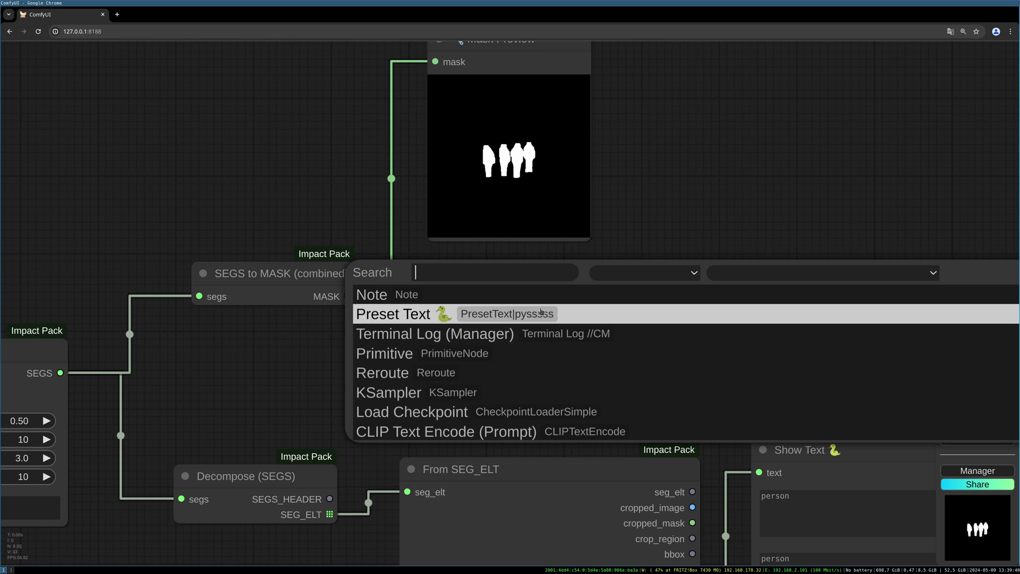
text(lama)
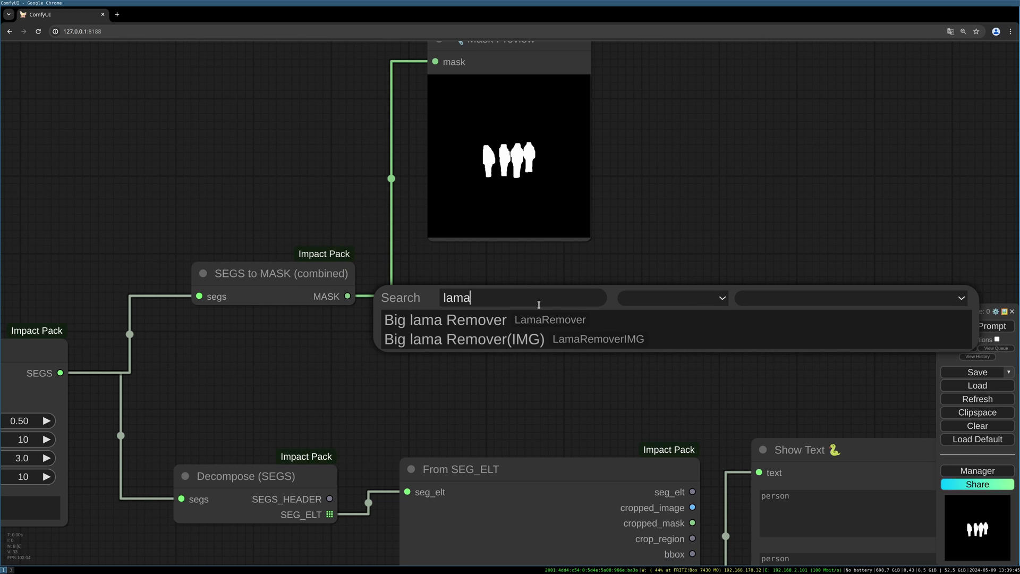
click(547, 320)
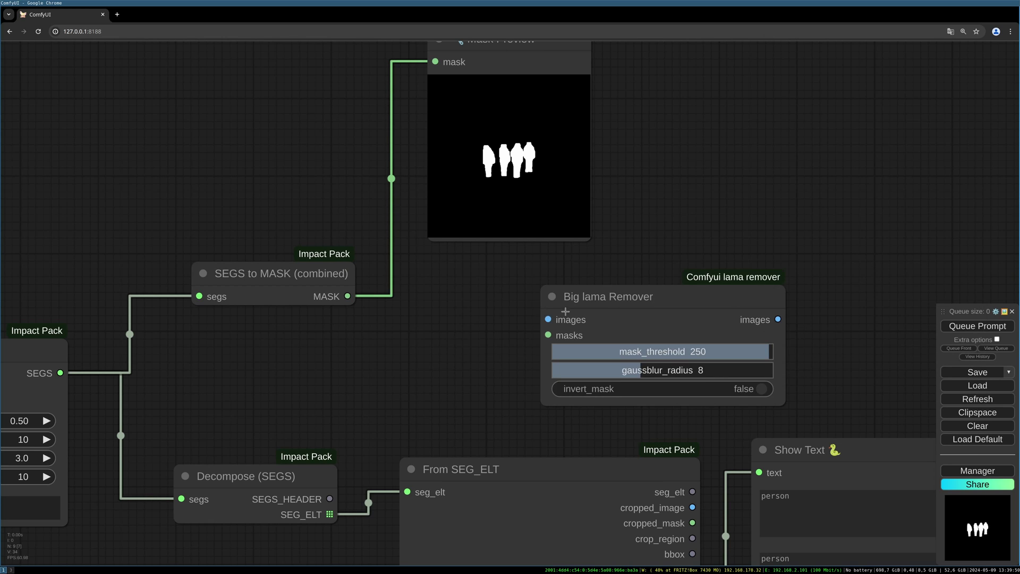
drag(602, 296, 550, 290)
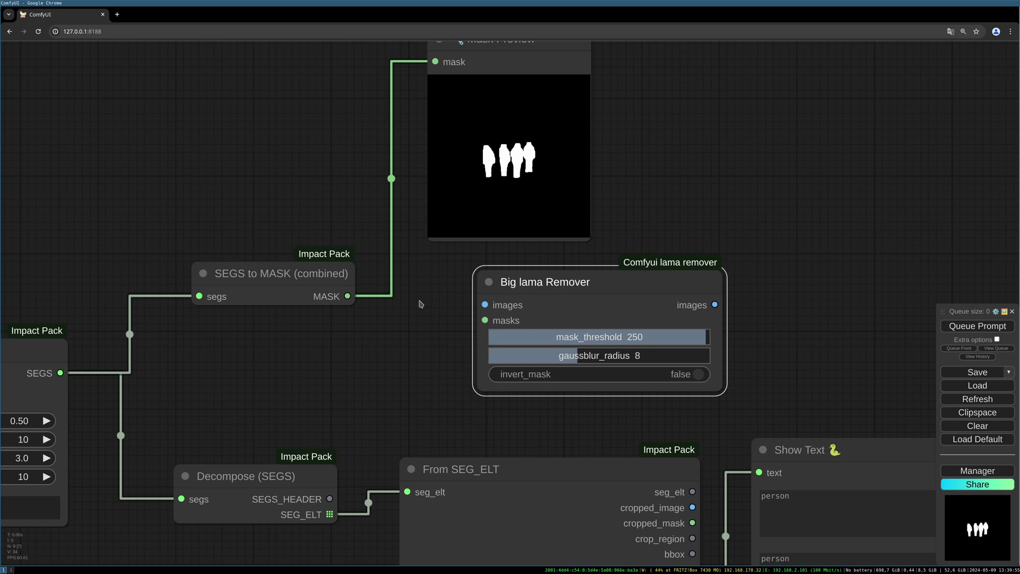
drag(348, 296, 477, 333)
scroll(424, 338, down, 9)
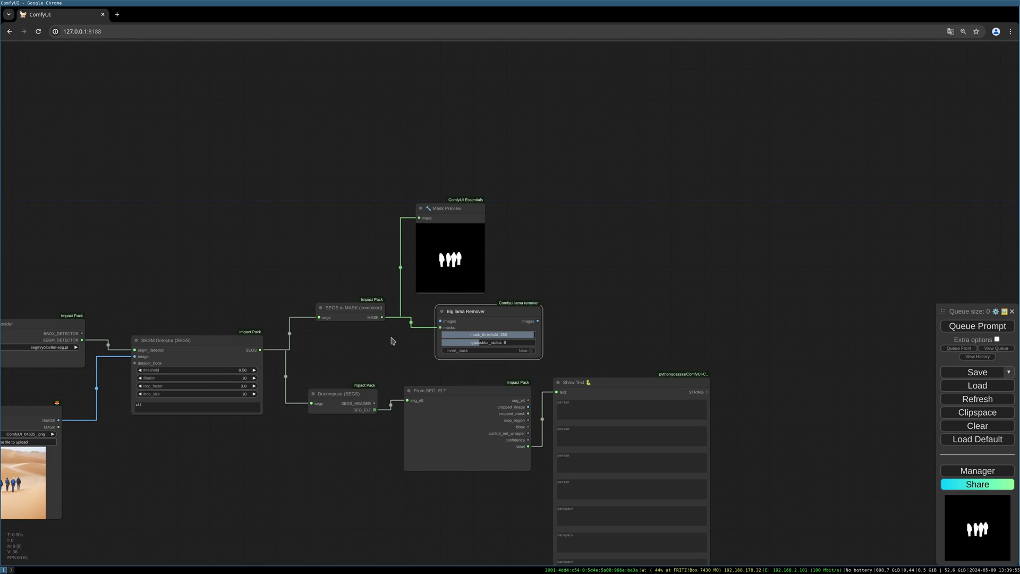
drag(150, 404, 533, 305)
scroll(550, 275, up, 5)
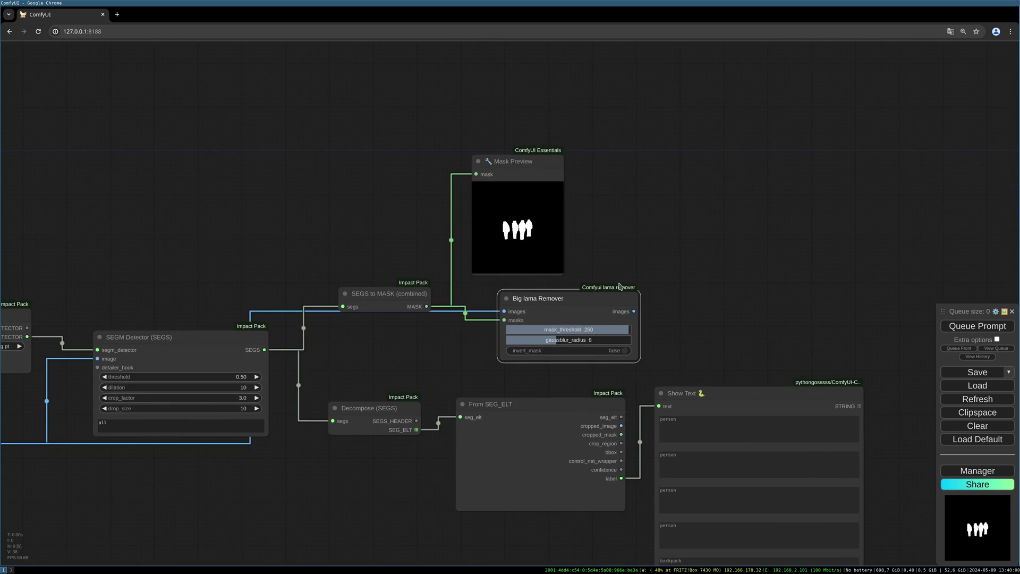
drag(623, 284, 636, 145)
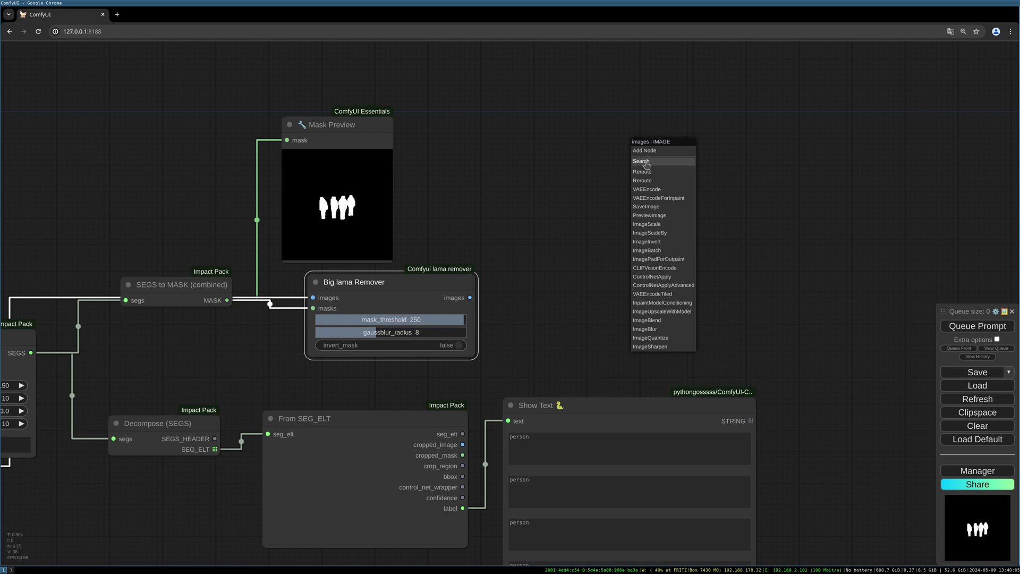
- Attach a Save Image node to Big lama Remover's images output and rearrange the graph
click(666, 207)
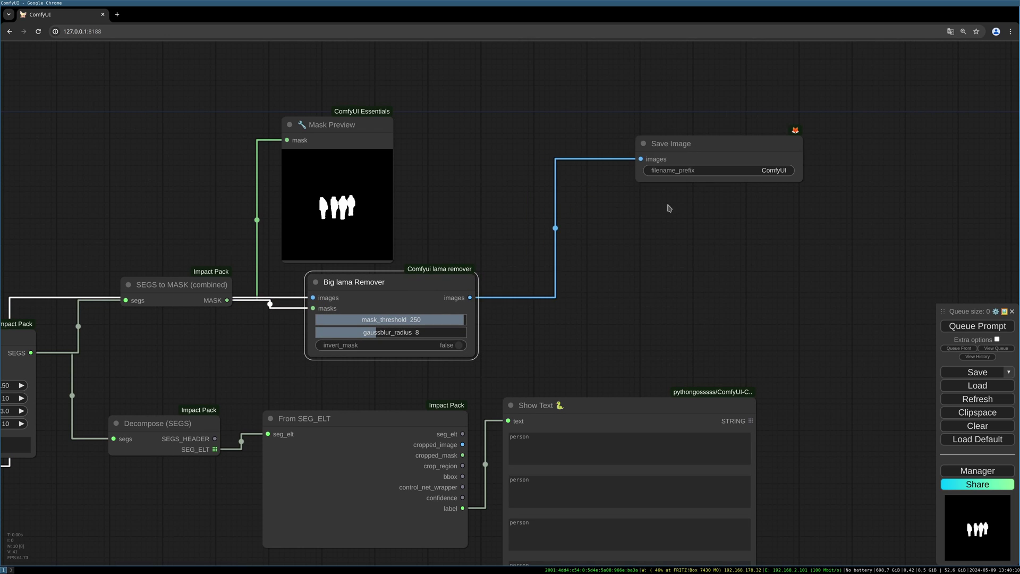
scroll(712, 155, down, 5)
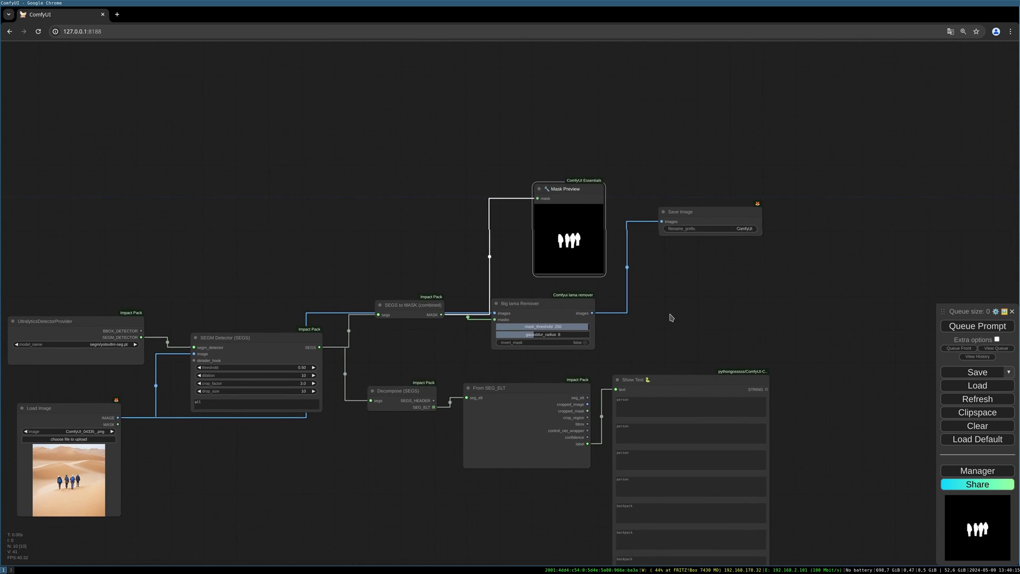
drag(414, 315, 405, 296)
drag(413, 226, 491, 218)
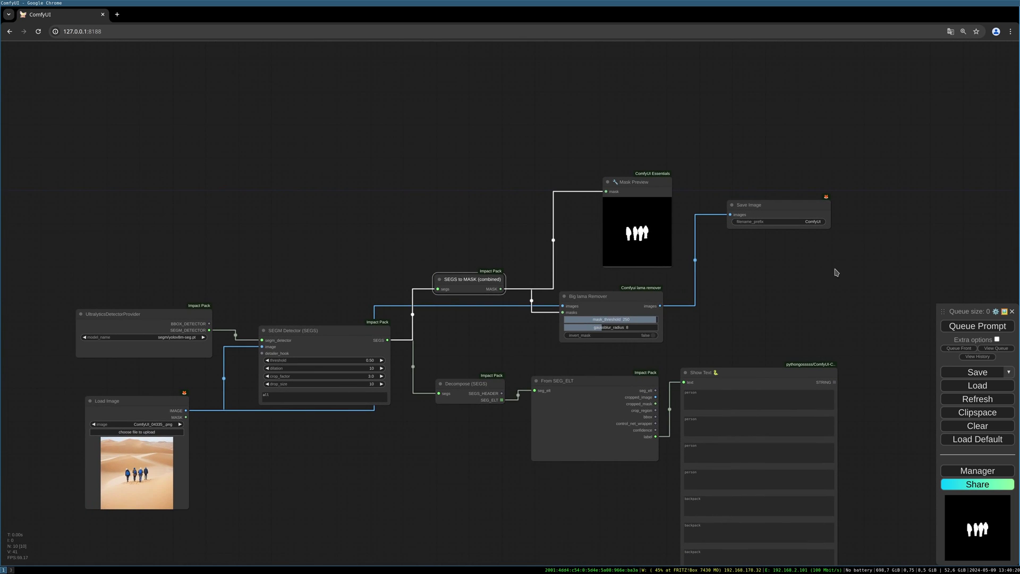
drag(836, 271, 796, 291)
key(ctrl+z)
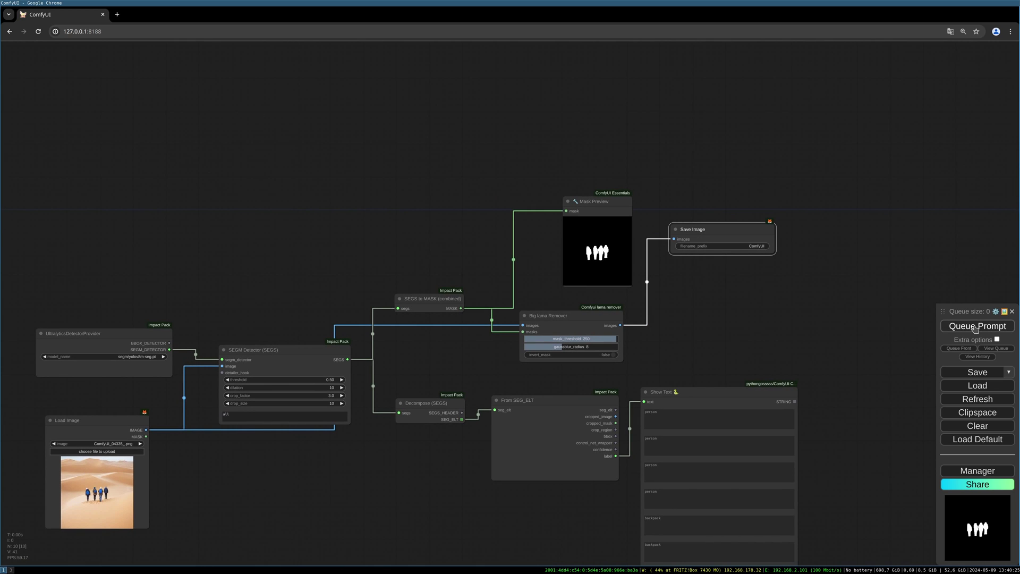
- Queue the workflow and zoom into Save Image to see the dunes without people
click(977, 326)
scroll(718, 298, up, 1)
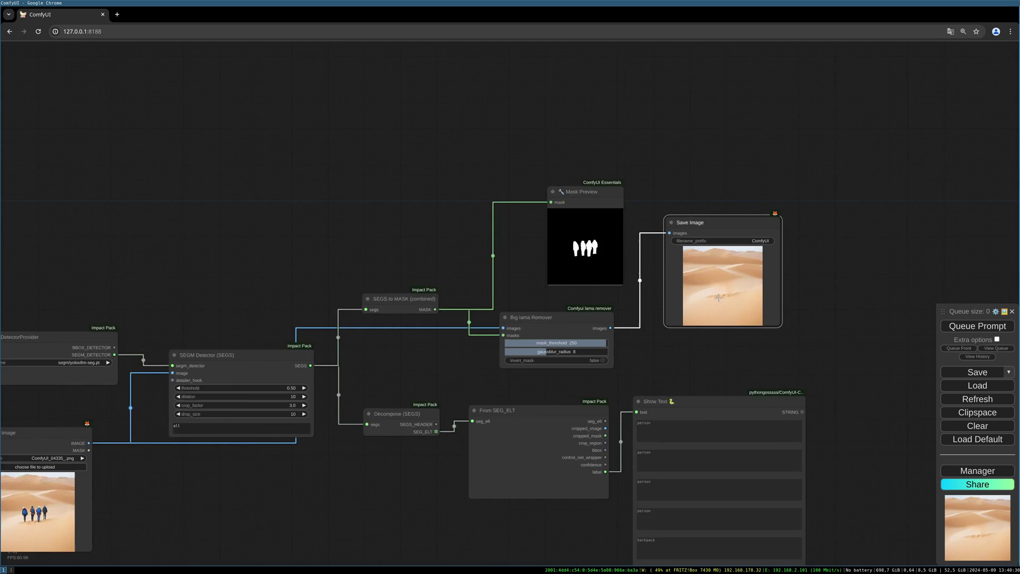
scroll(719, 298, up, 12)
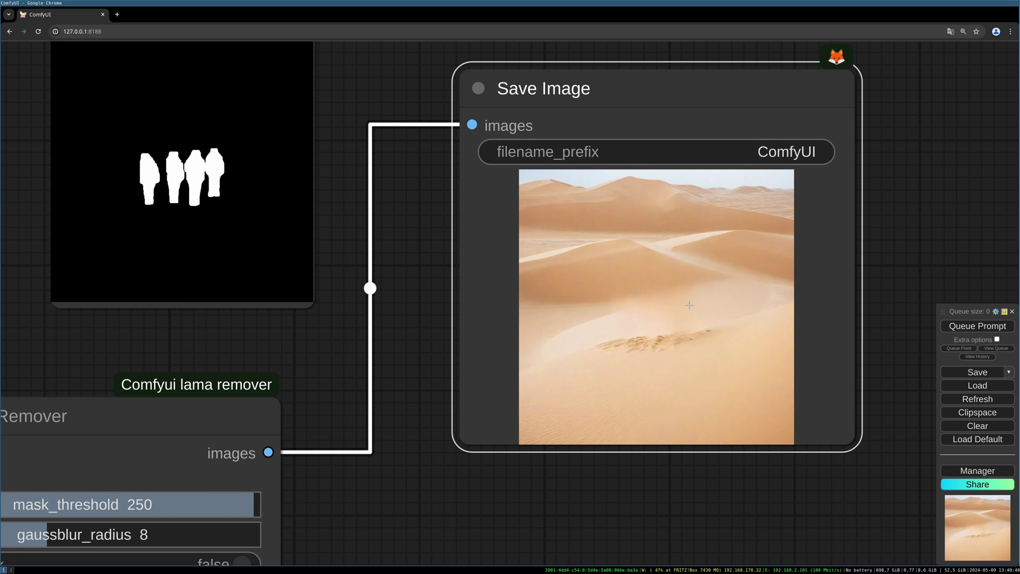
scroll(689, 305, down, 4)
scroll(721, 318, down, 2)
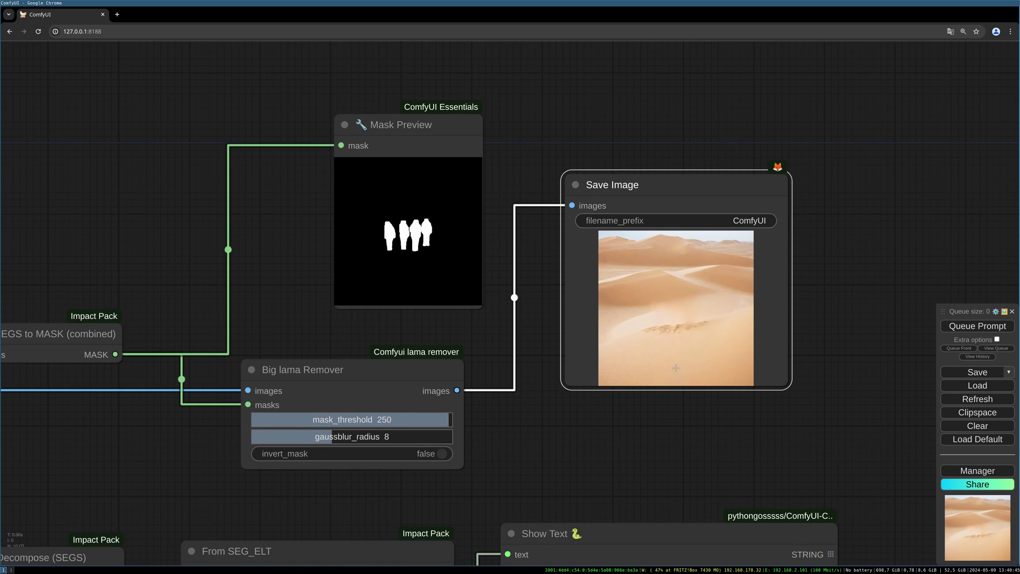
scroll(676, 368, down, 2)
- Pan back to the SEGM Detector and select its label filter text
drag(255, 409, 524, 347)
scroll(568, 369, up, 1)
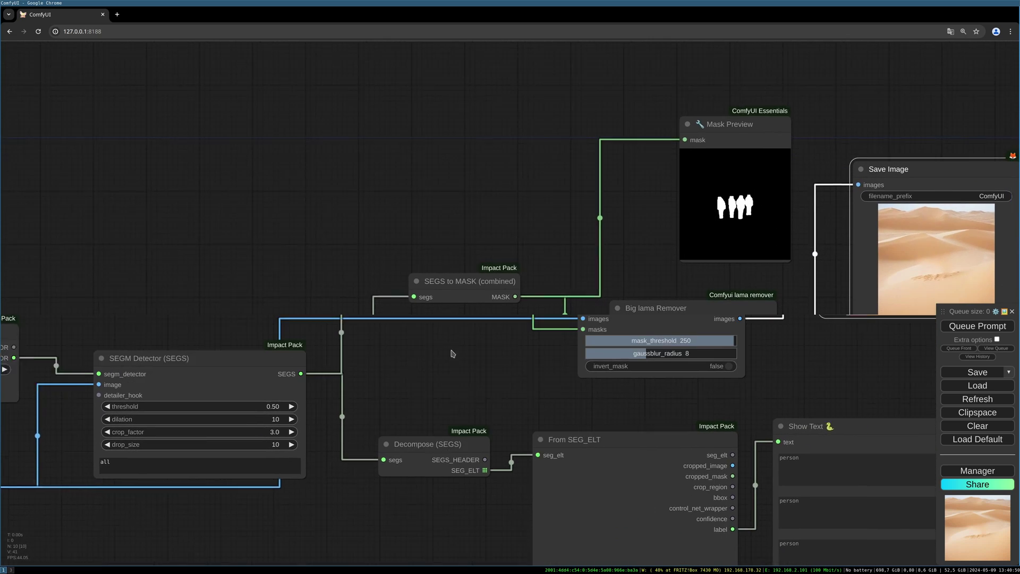
drag(453, 353, 339, 337)
drag(56, 458, 138, 386)
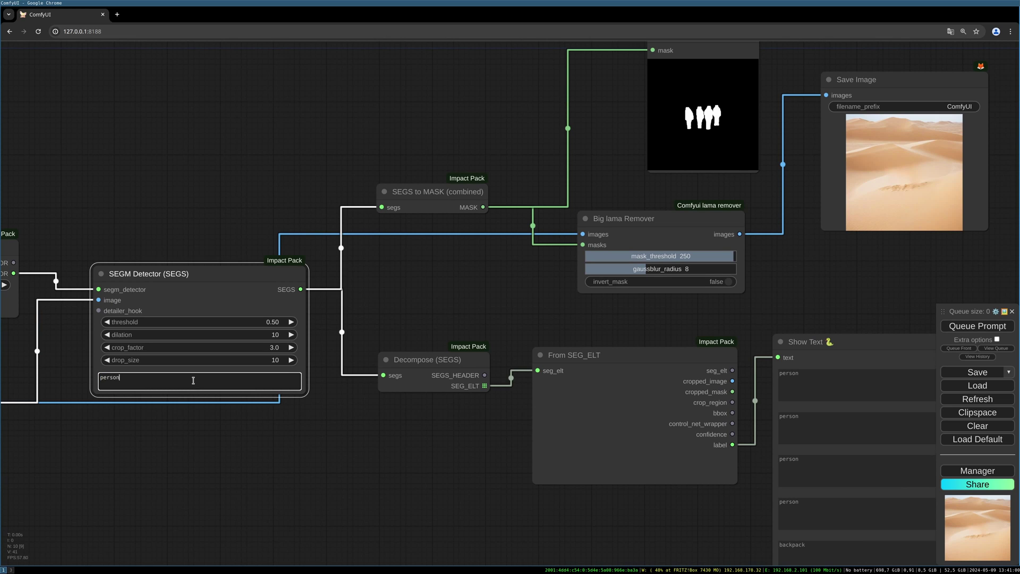
- Run the workflow with the 'person' prompt, then change the SEGM Detector prompt to 'backpack'
drag(857, 288, 704, 283)
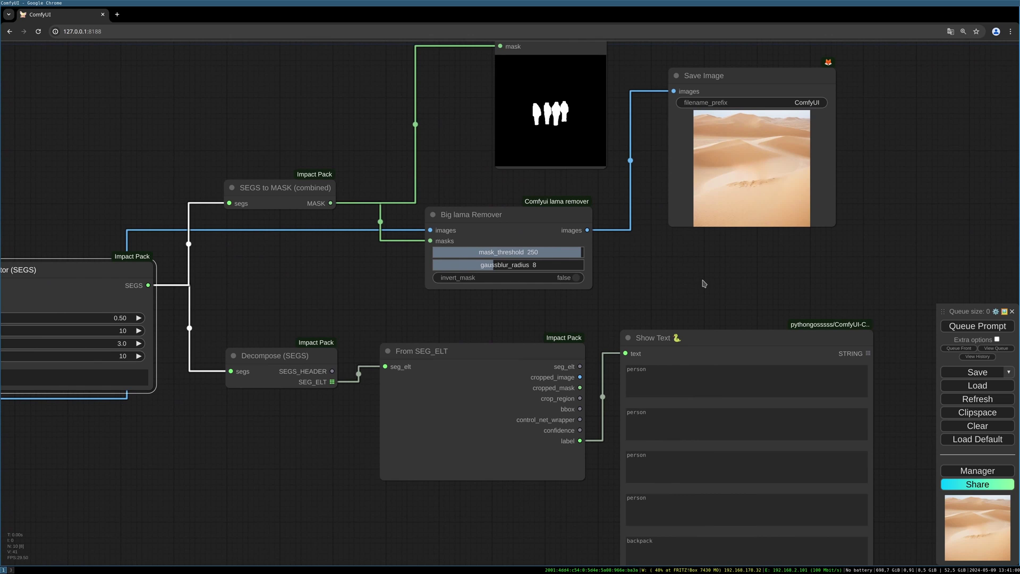
click(955, 327)
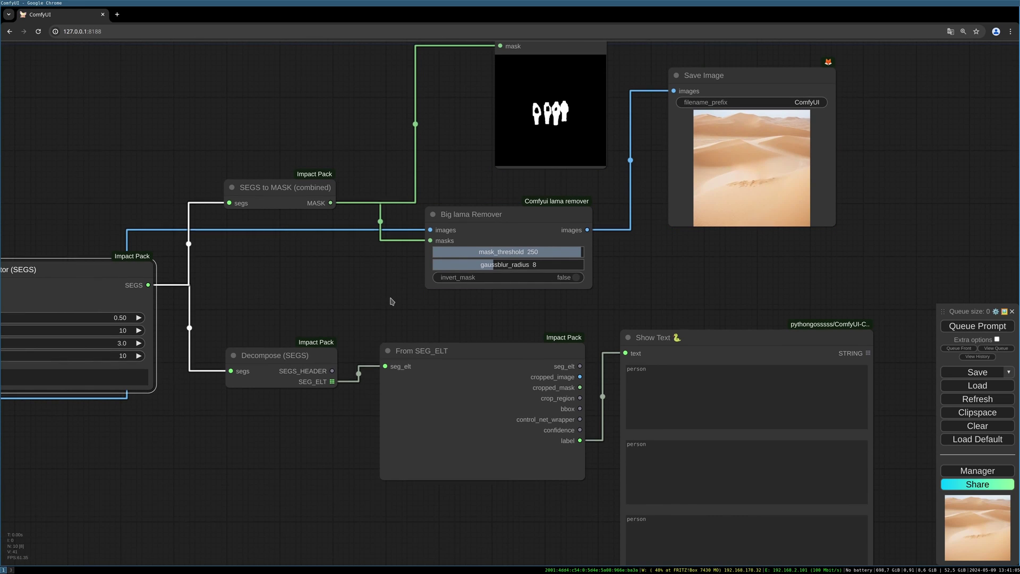
drag(374, 301, 467, 298)
drag(229, 435, 256, 436)
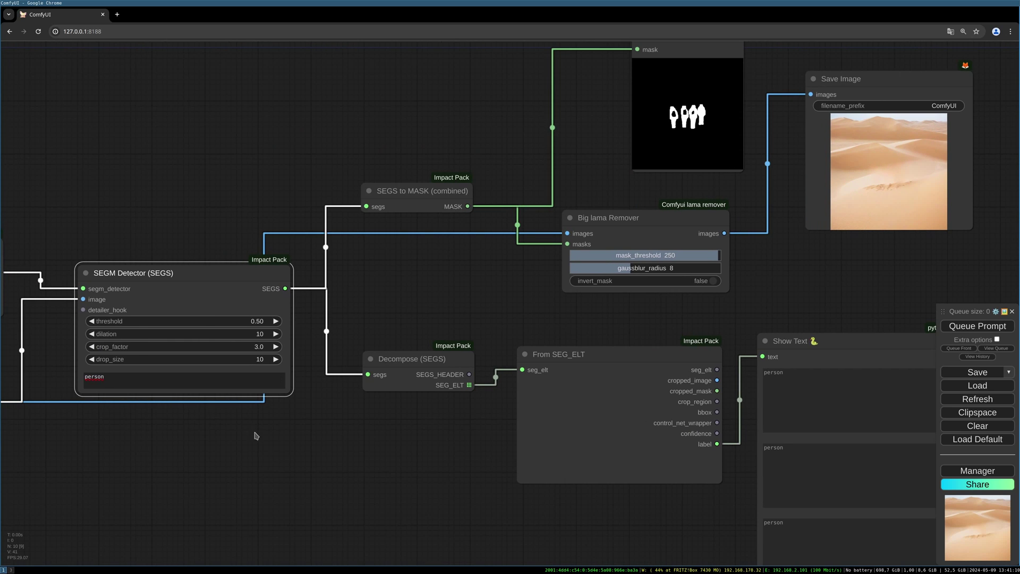
drag(116, 376, 25, 331)
text(backpack)
- Rerun with 'backpack' and inspect the output image and its three small mask shapes
click(978, 330)
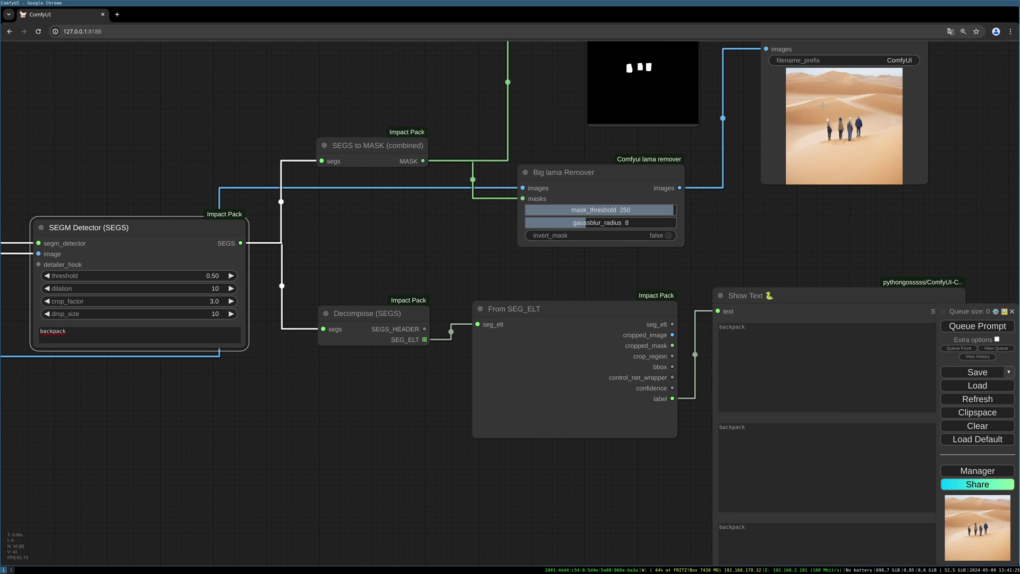
scroll(824, 105, up, 12)
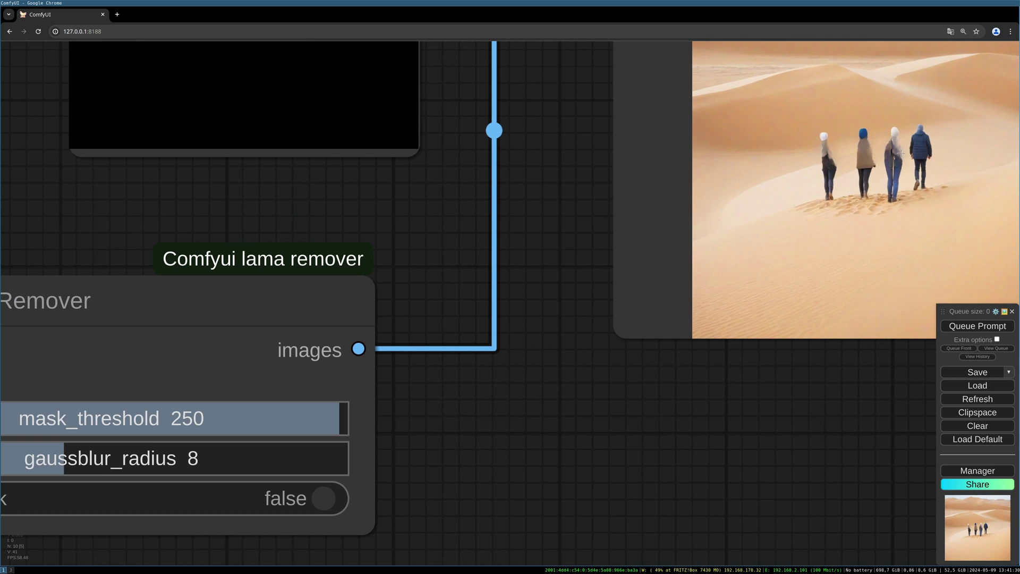
drag(734, 400, 543, 445)
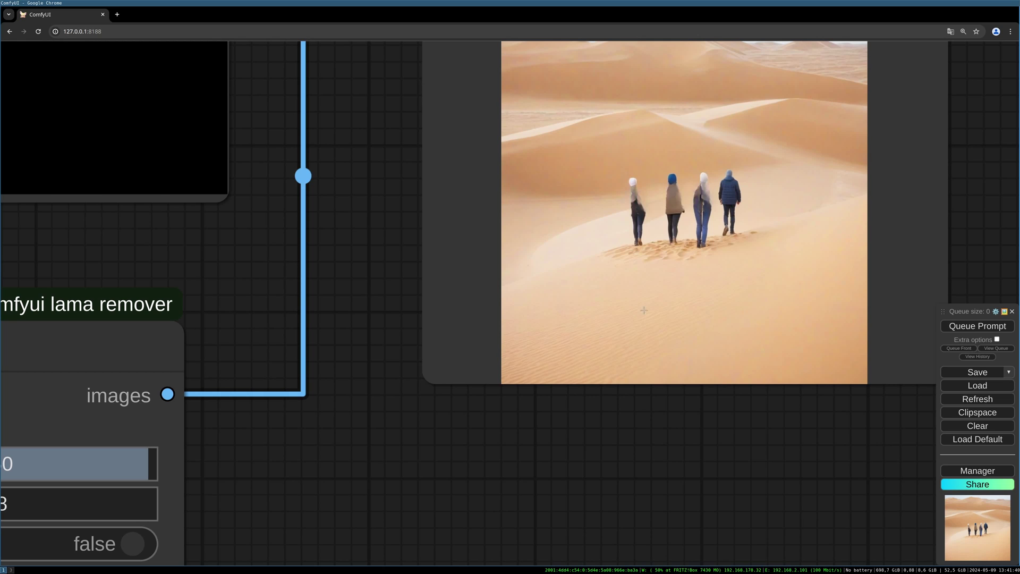
scroll(630, 282, down, 5)
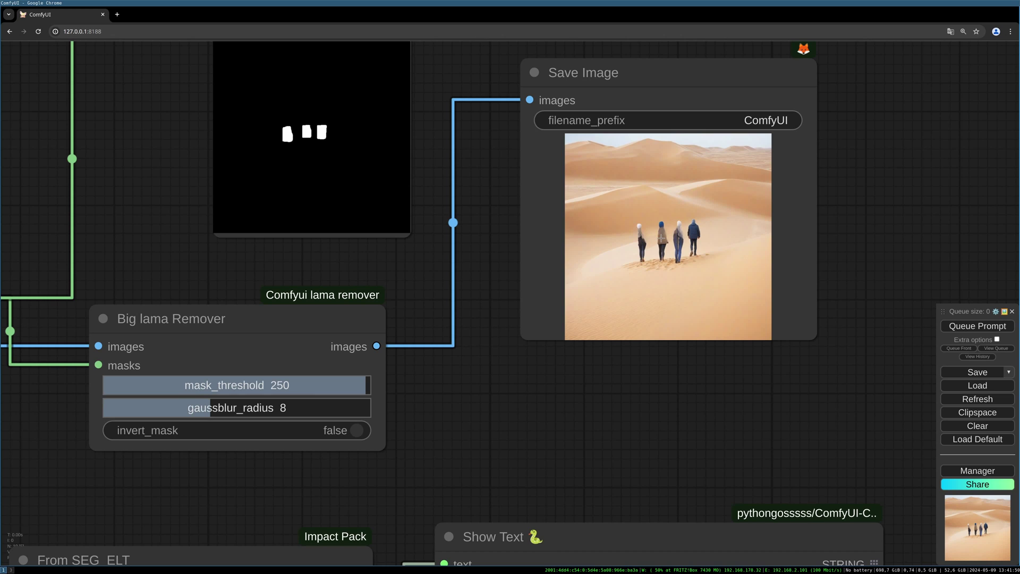
scroll(662, 238, down, 3)
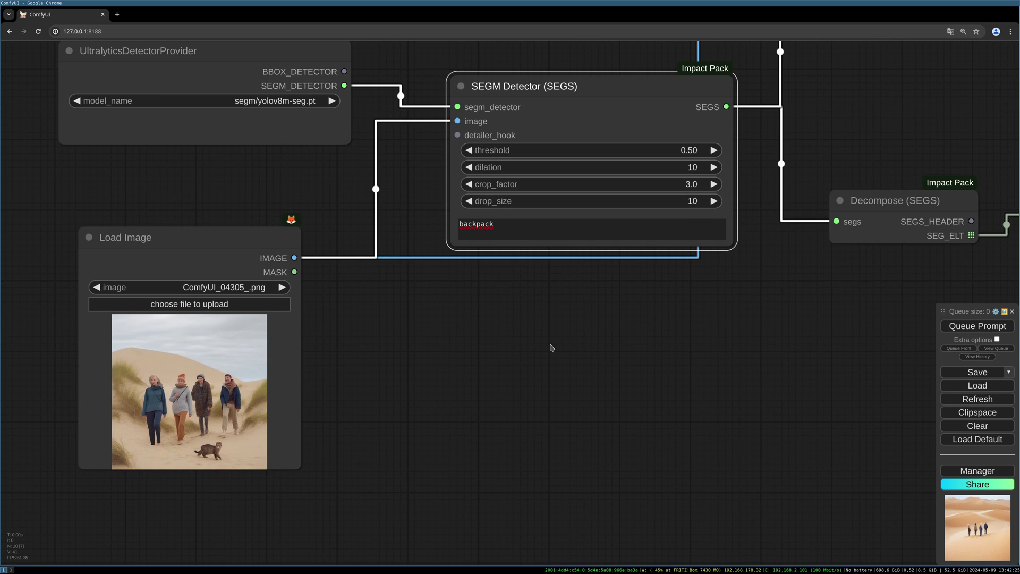
- Replace 'backpack' with 'all' in the detector prompt and rerun, erasing four persons and the cat
scroll(552, 348, down, 2)
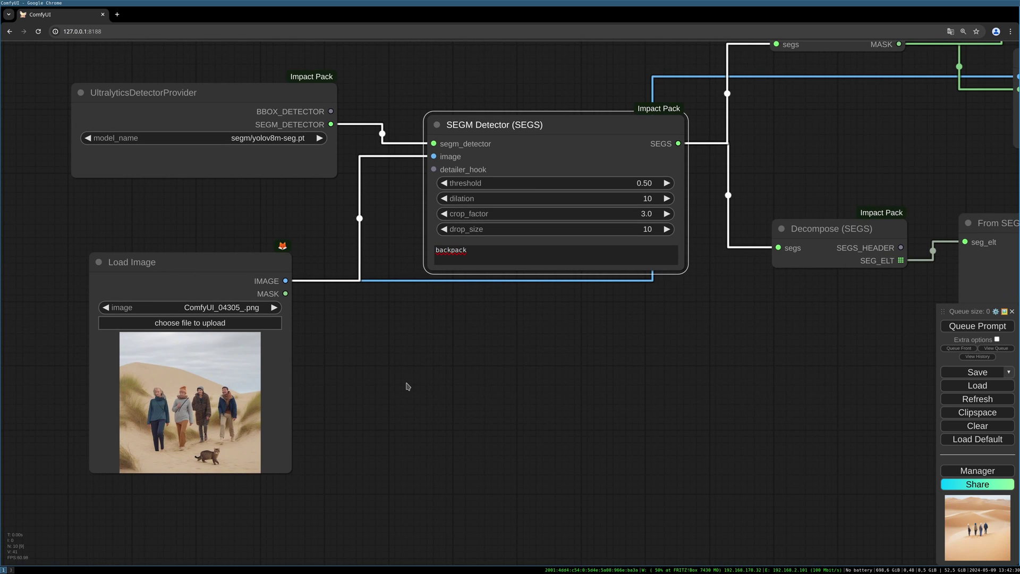
drag(613, 386, 532, 397)
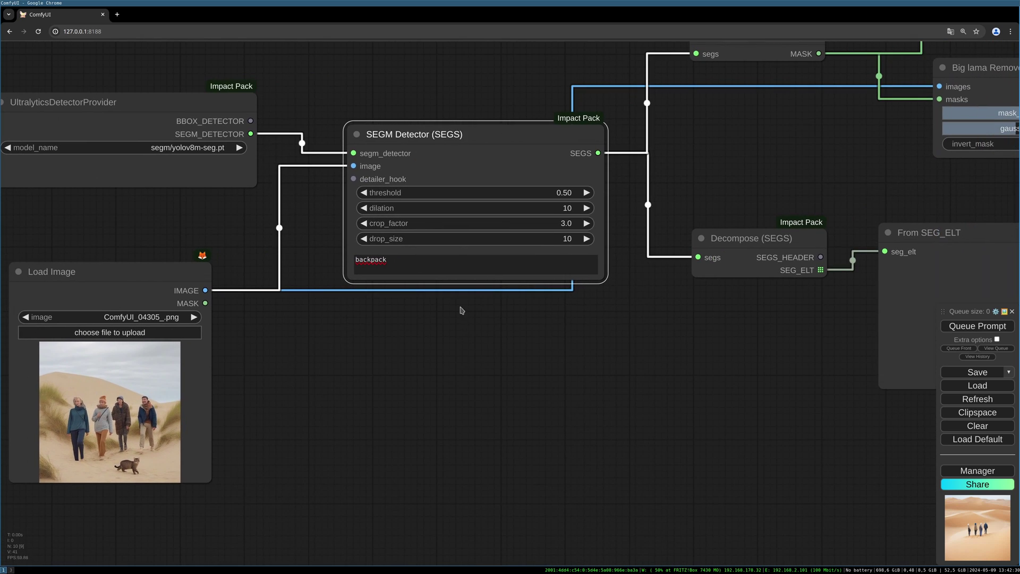
drag(420, 262, 346, 262)
text(all)
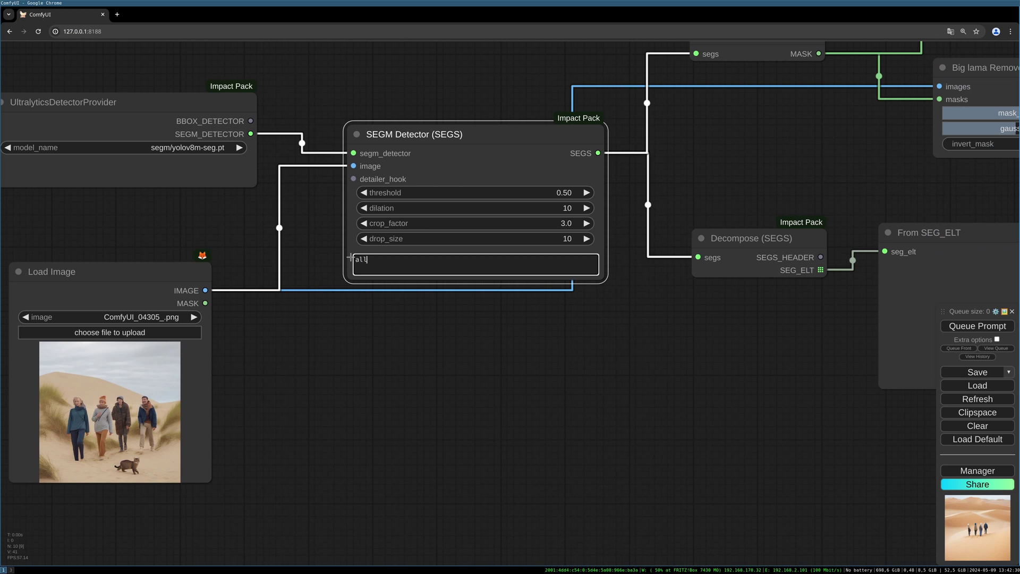
click(826, 318)
drag(816, 358, 498, 370)
scroll(562, 394, down, 4)
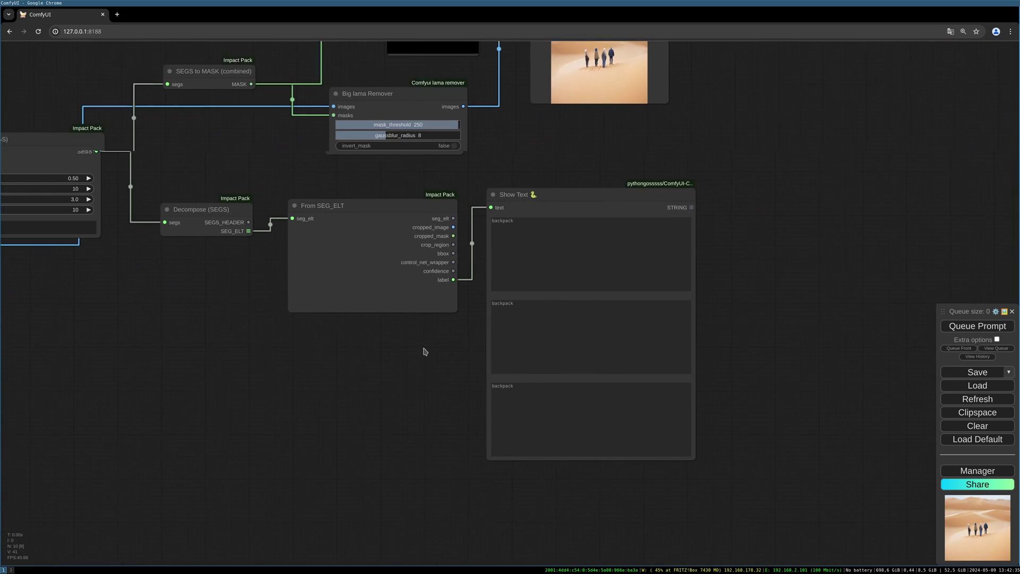
click(977, 321)
drag(827, 262, 801, 273)
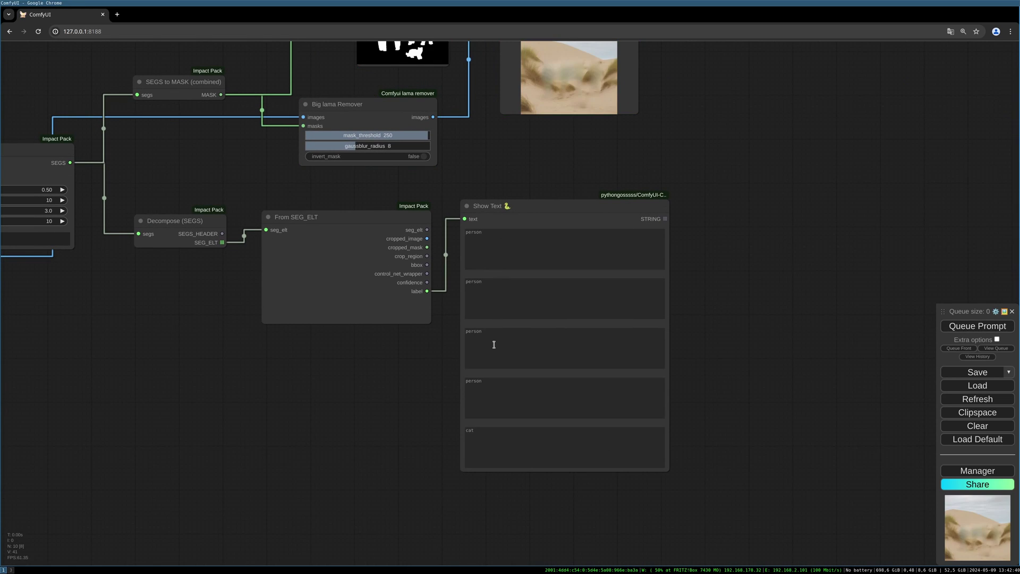
- Replace 'all' with 'cat' in the detector prompt and rerun, masking and erasing only the cat
drag(170, 384, 446, 408)
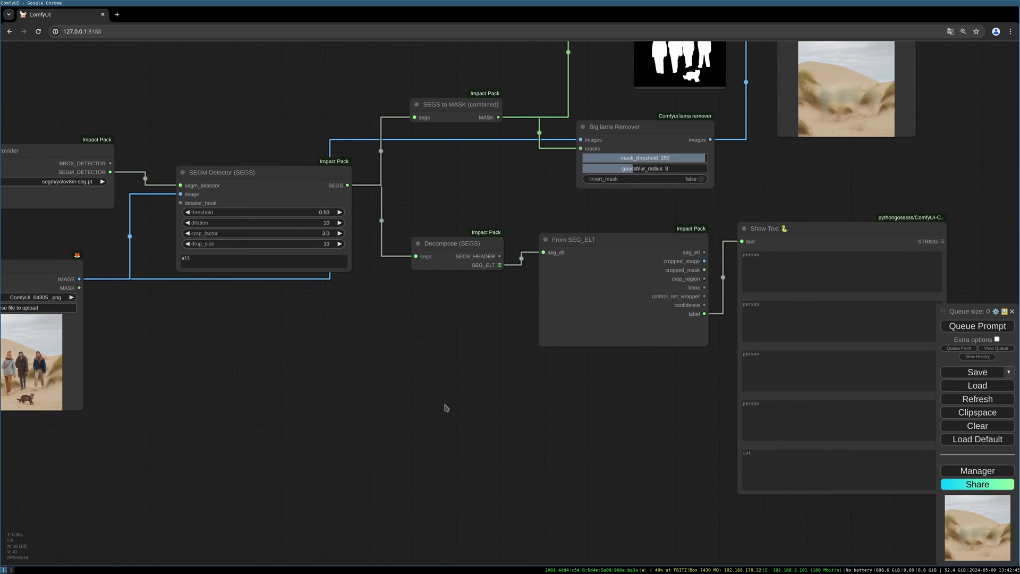
drag(199, 375, 284, 374)
drag(281, 261, 262, 258)
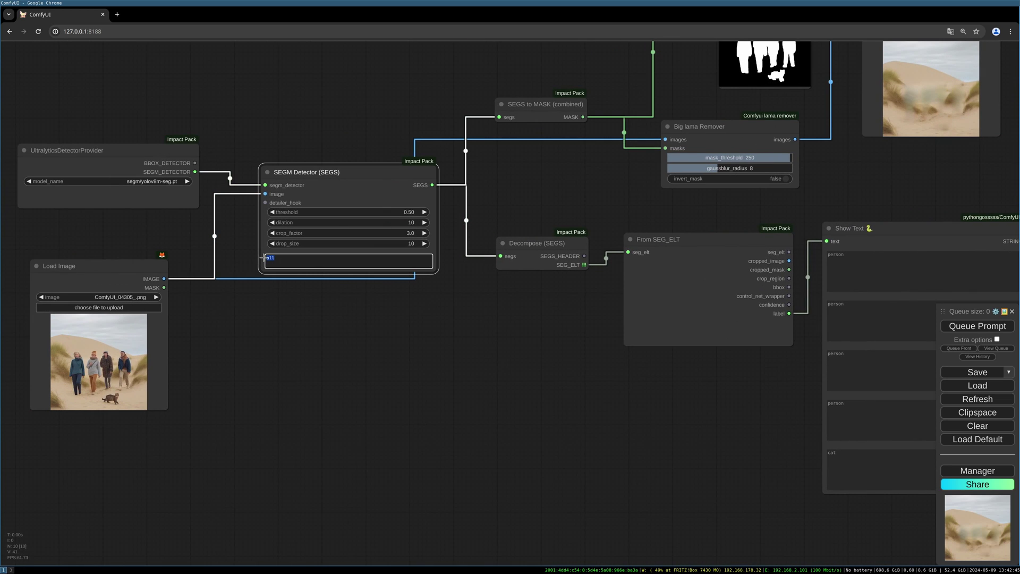
text(cat)
scroll(540, 346, right, 10)
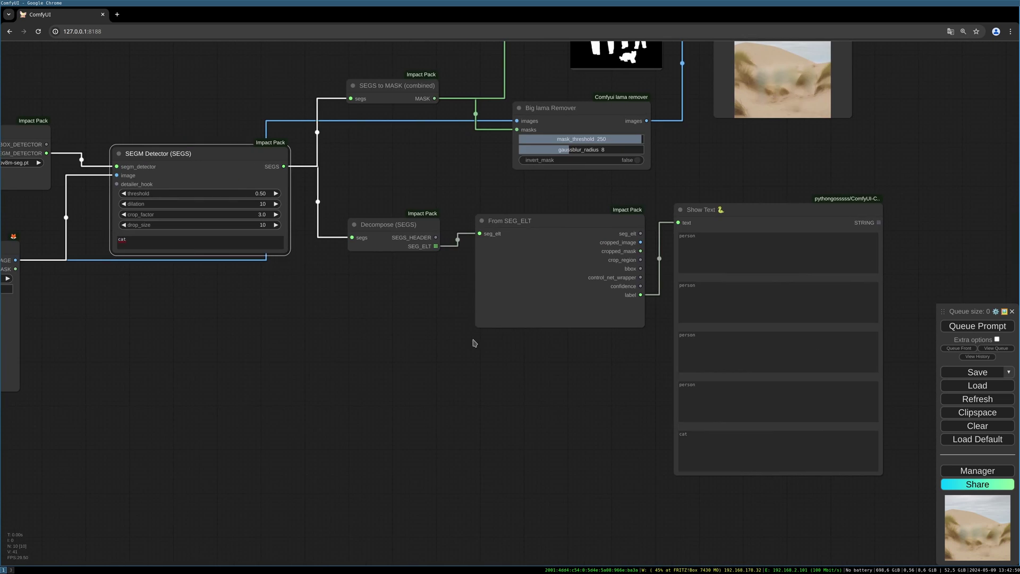
scroll(637, 250, right, 4)
scroll(576, 273, up, 6)
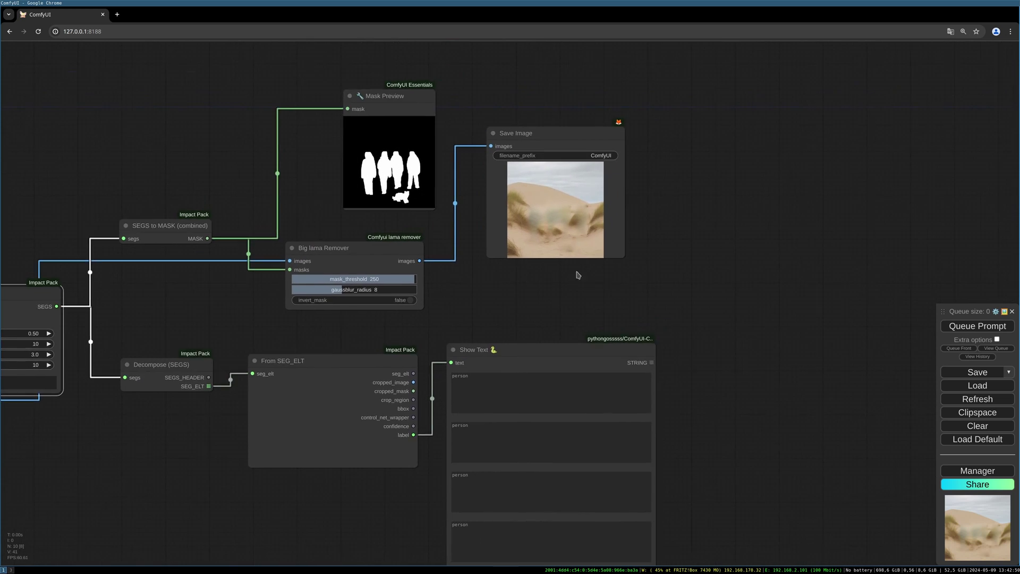
click(977, 327)
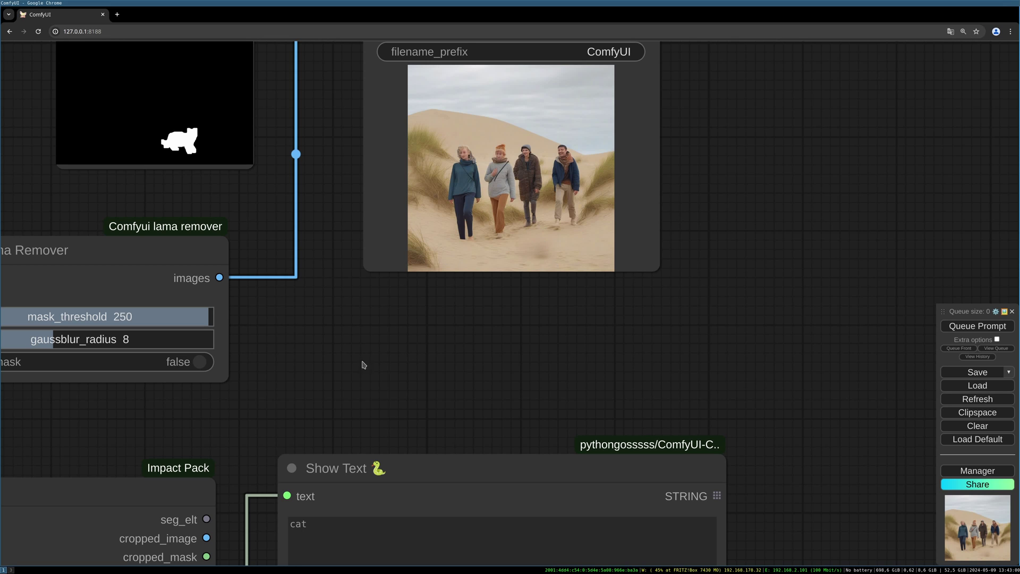
drag(362, 362, 760, 308)
drag(305, 377, 672, 323)
- Shift the SEGM Detector node up-left, keeping its 'cat' prompt, and click into its text box
drag(565, 298, 788, 219)
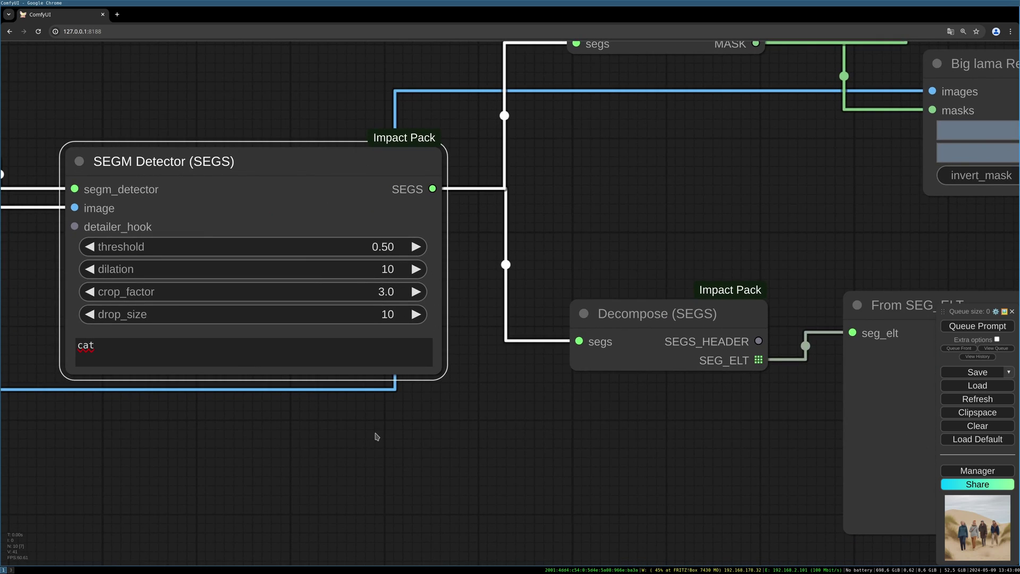
drag(375, 432, 471, 428)
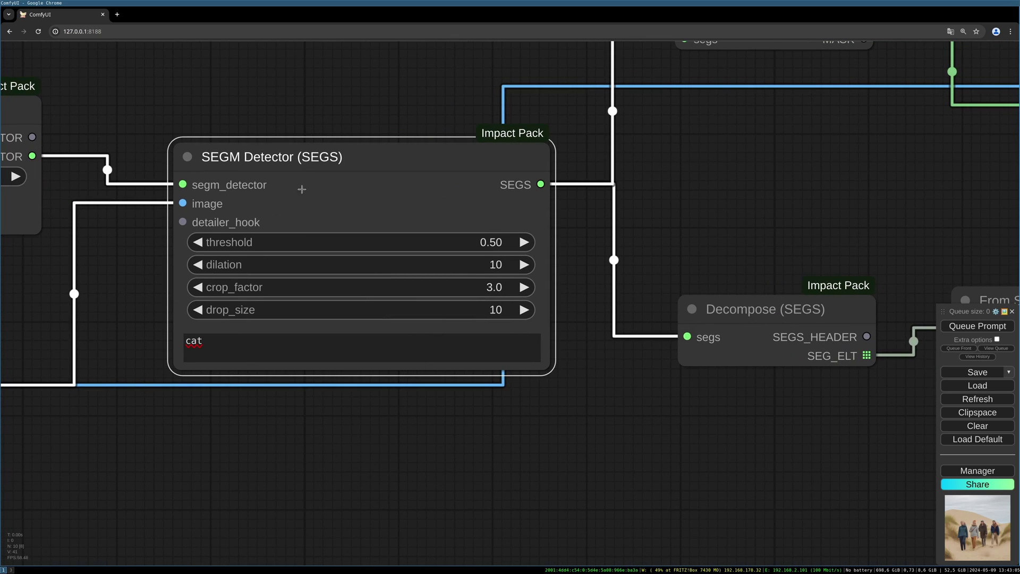
drag(324, 170, 305, 147)
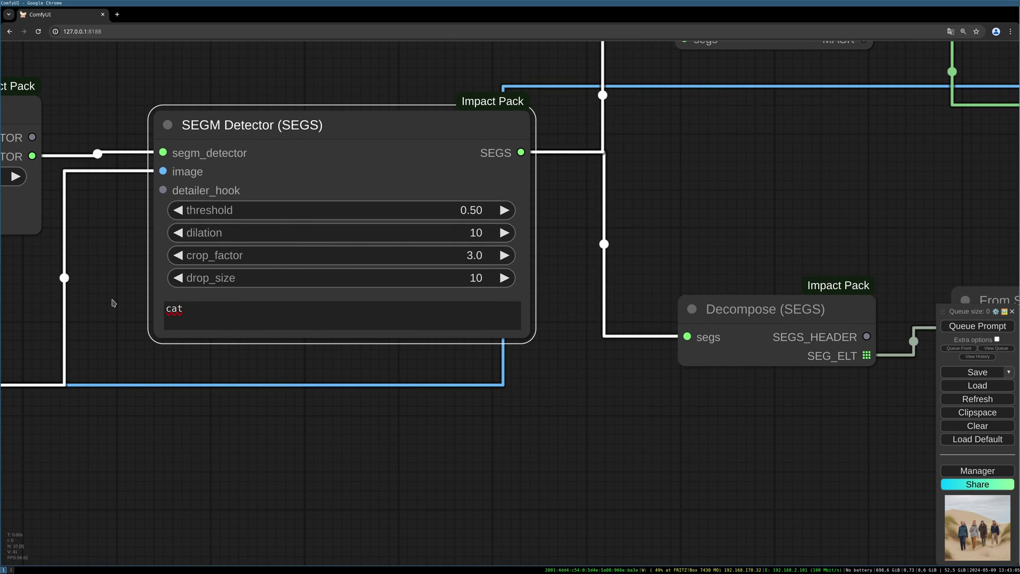
drag(114, 296, 396, 290)
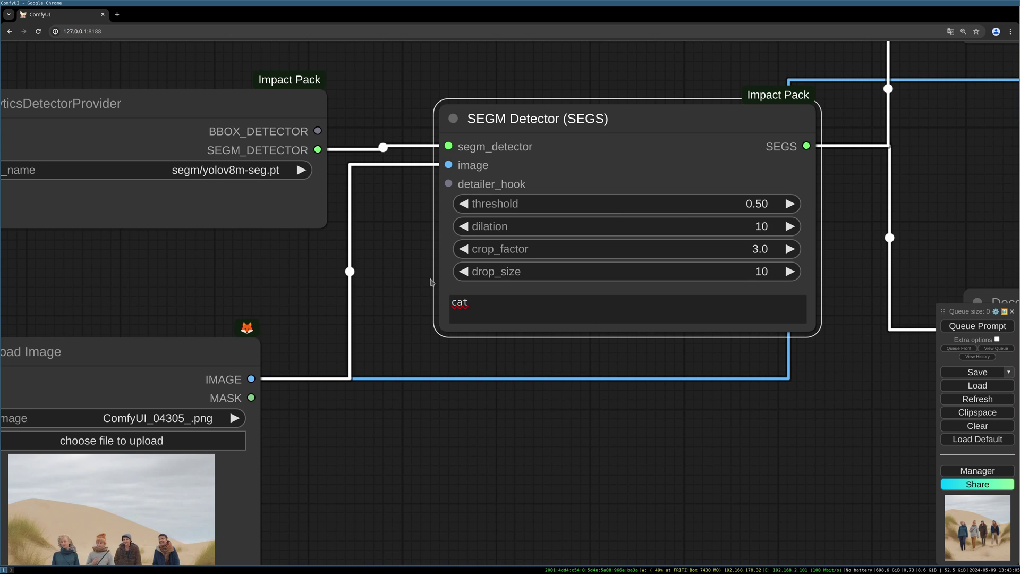
click(508, 311)
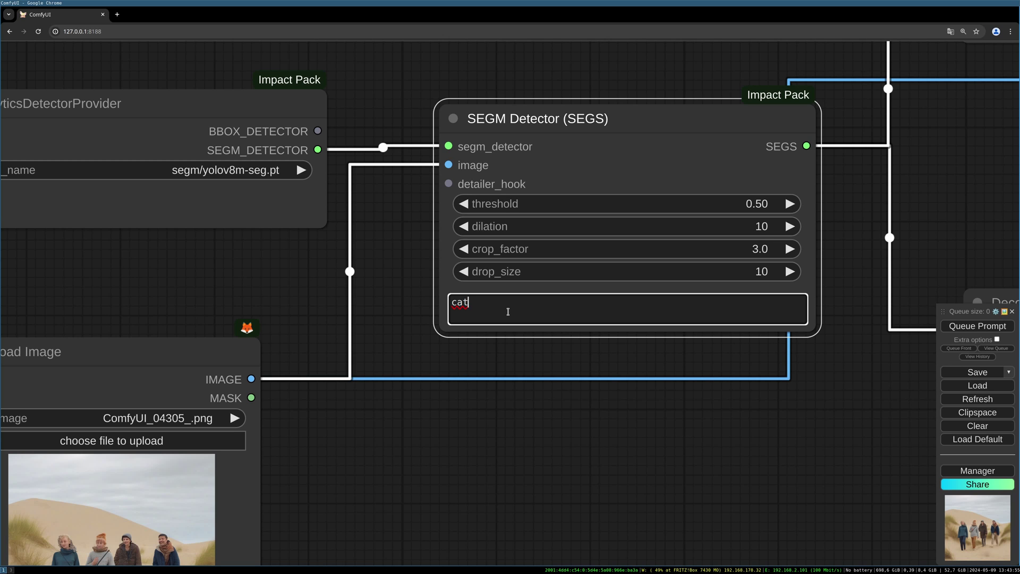
scroll(558, 358, down, 5)
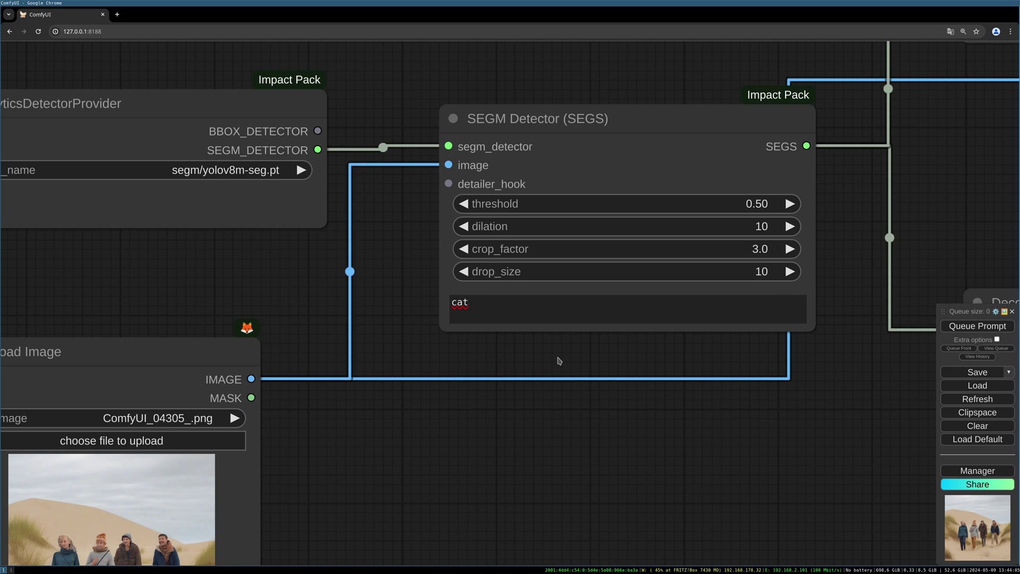
scroll(434, 344, down, 2)
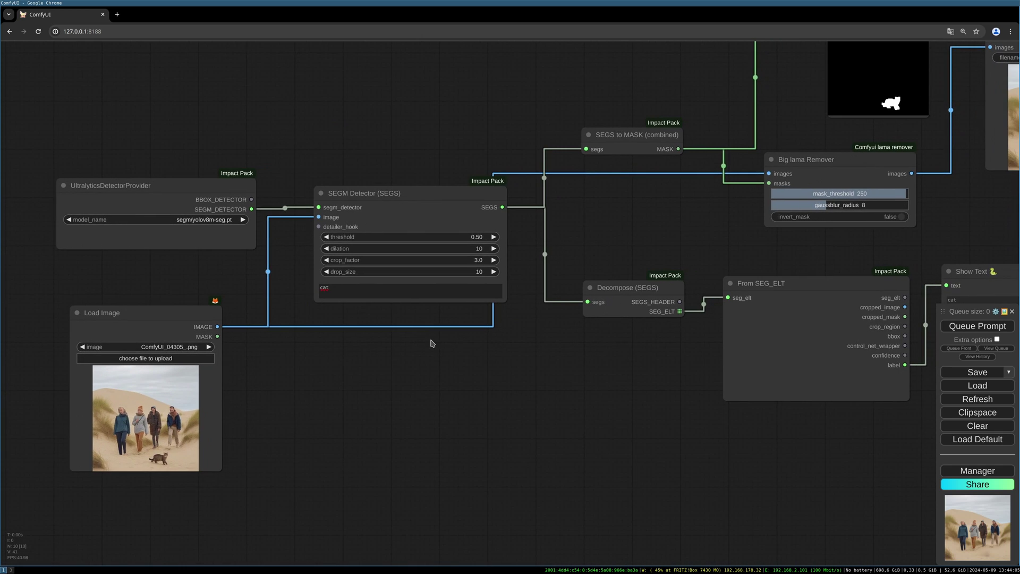
scroll(531, 338, down, 4)
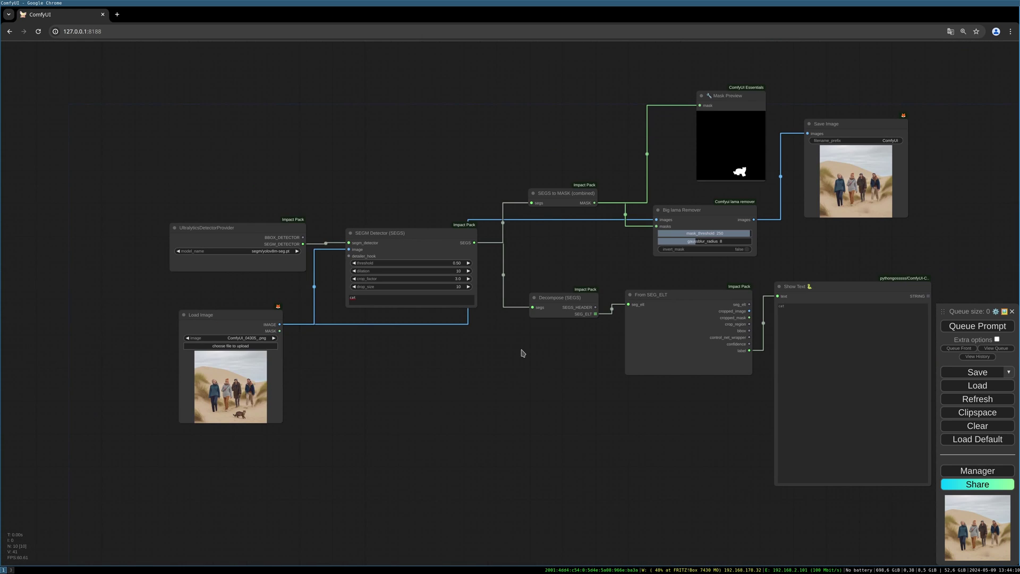